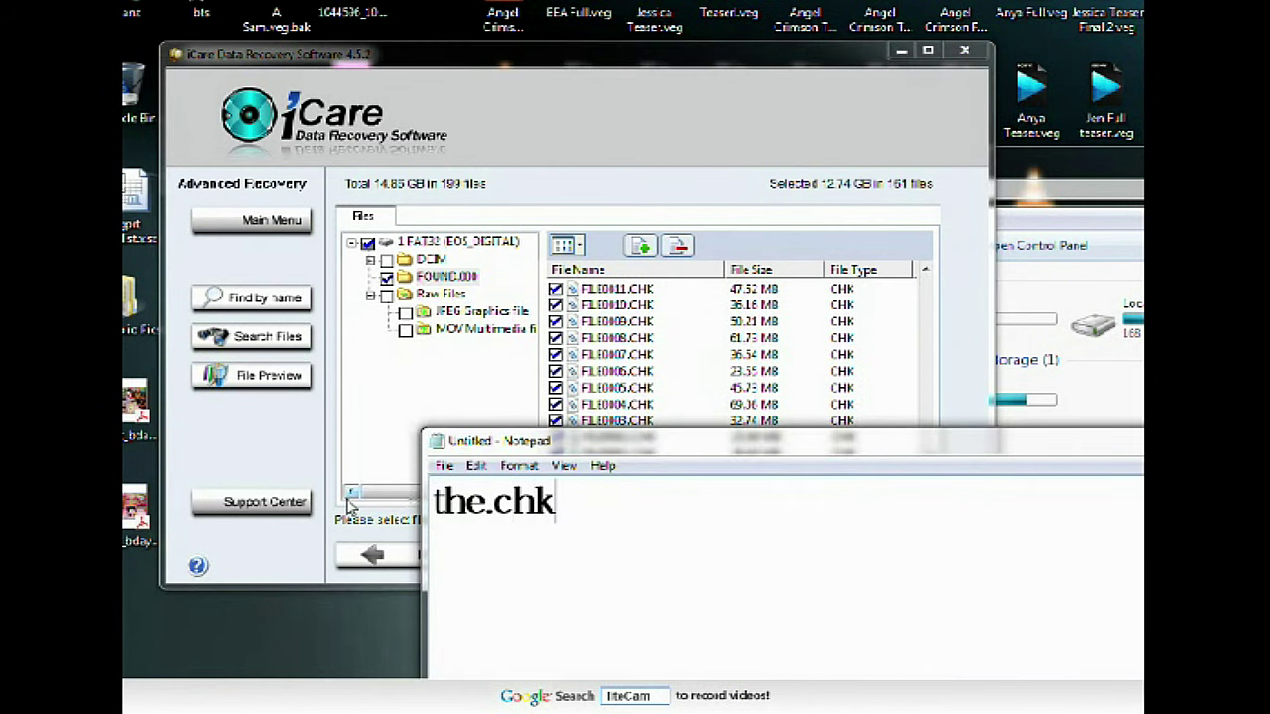
- Complete the note to read "the .chk are the good files ." followed by the line "these are actually the mov files"
{"action": "key", "text": "Left"}
{"action": "key", "text": "Left"}
{"action": "key", "text": "Left"}
{"action": "key", "text": "Left"}
{"action": "key", "text": "End"}
{"action": "type", "text": "a"}
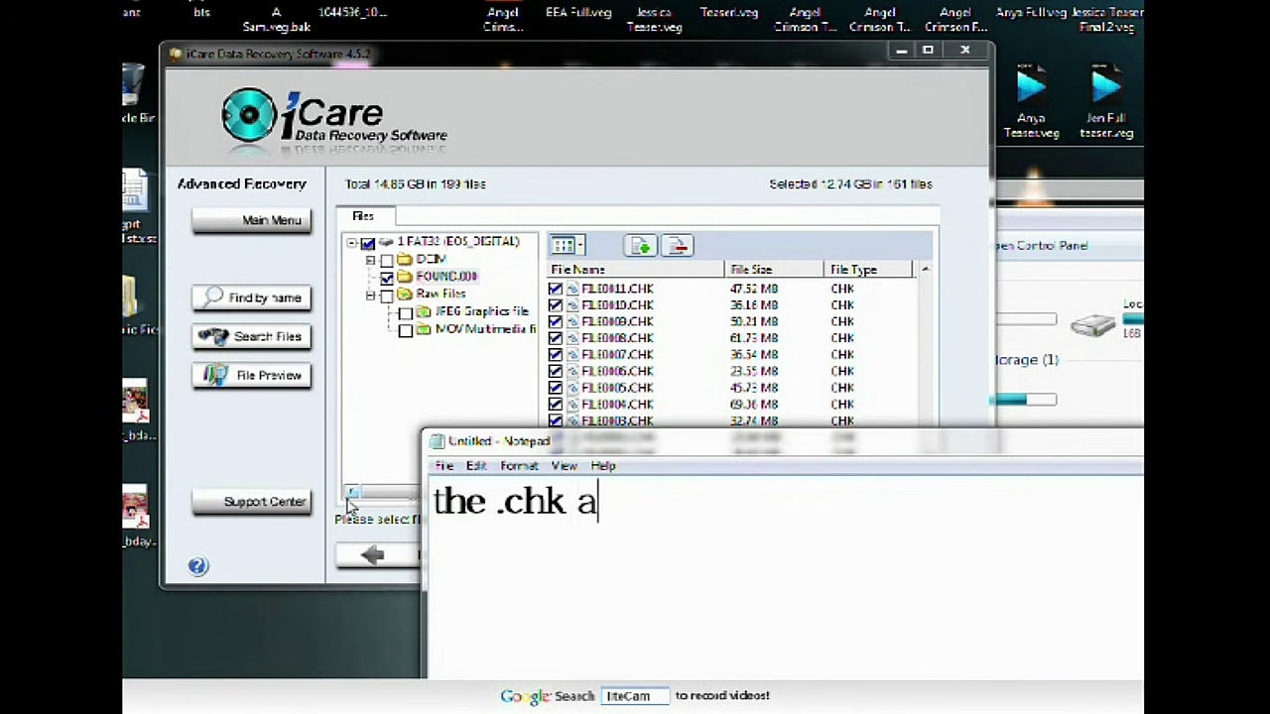
{"action": "type", "text": "re the good files ."}
{"action": "key", "text": "Return"}
{"action": "type", "text": "these are actually the mov files"}
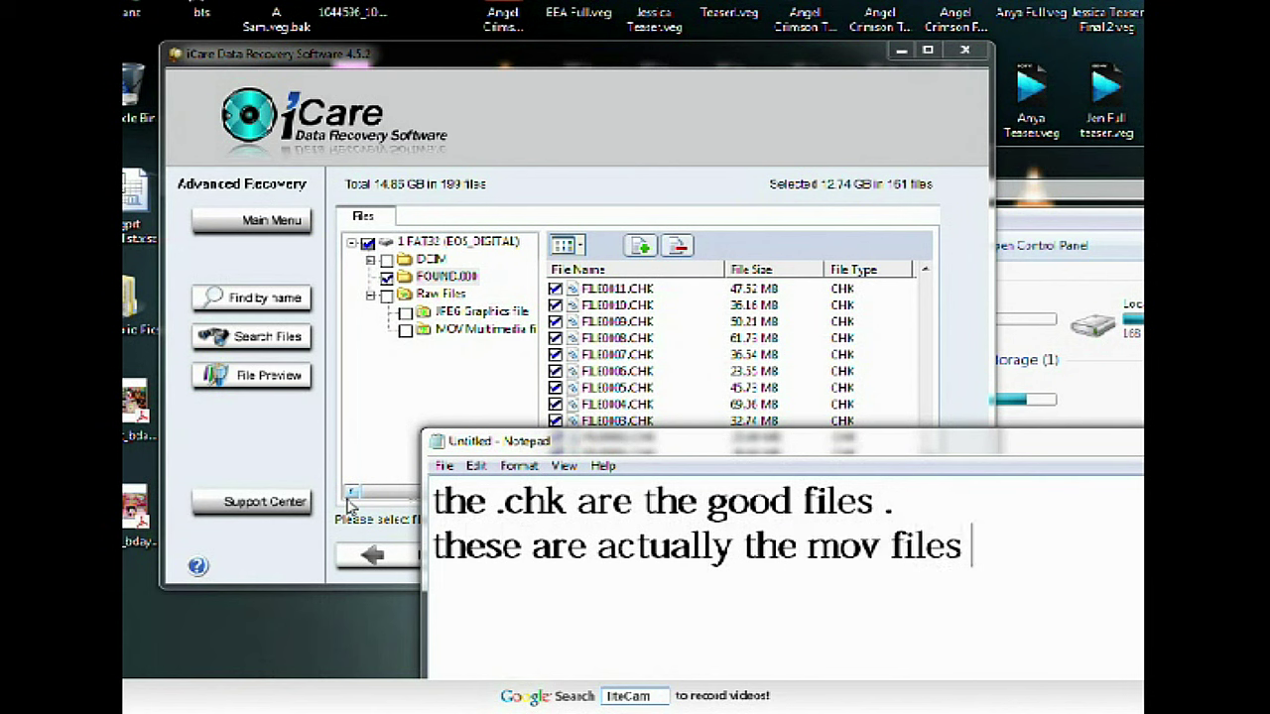
- Add the line "which we'll mass rename later." to the note and shift the Notepad window aside
{"action": "key", "text": "Return"}
{"action": "type", "text": "which will"}
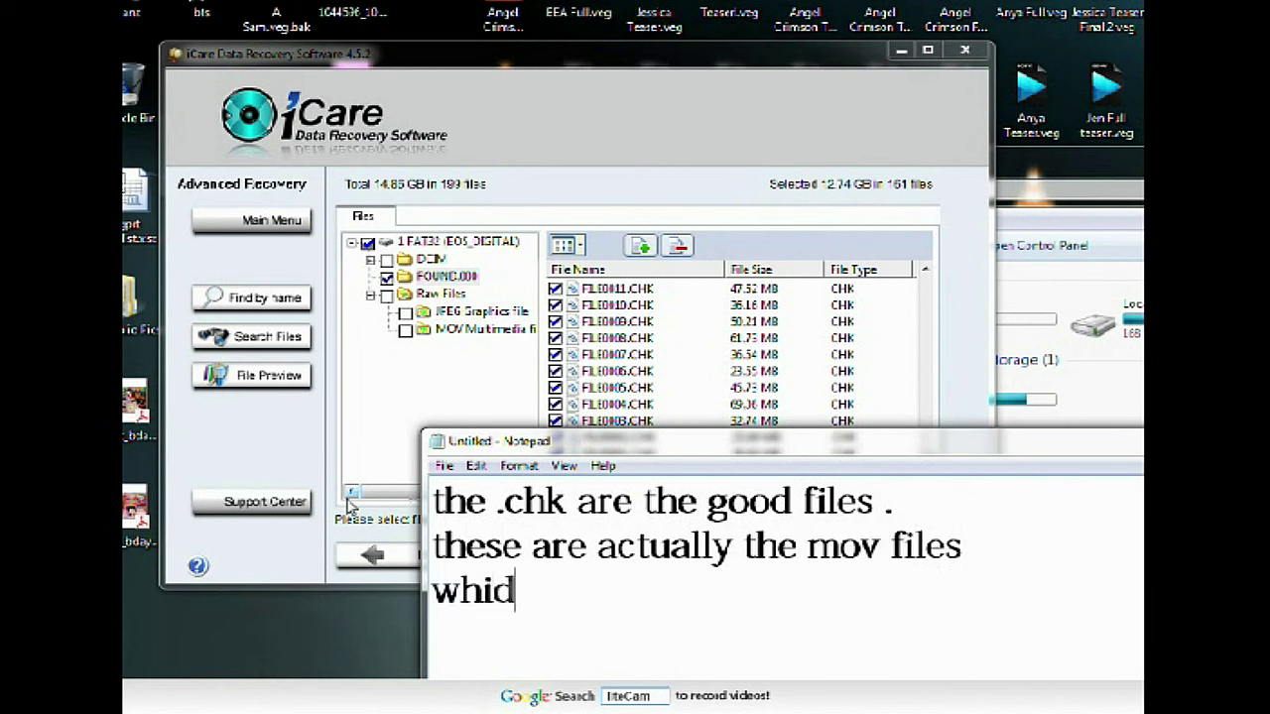
{"action": "key", "text": "BackSpace"}
{"action": "key", "text": "BackSpace"}
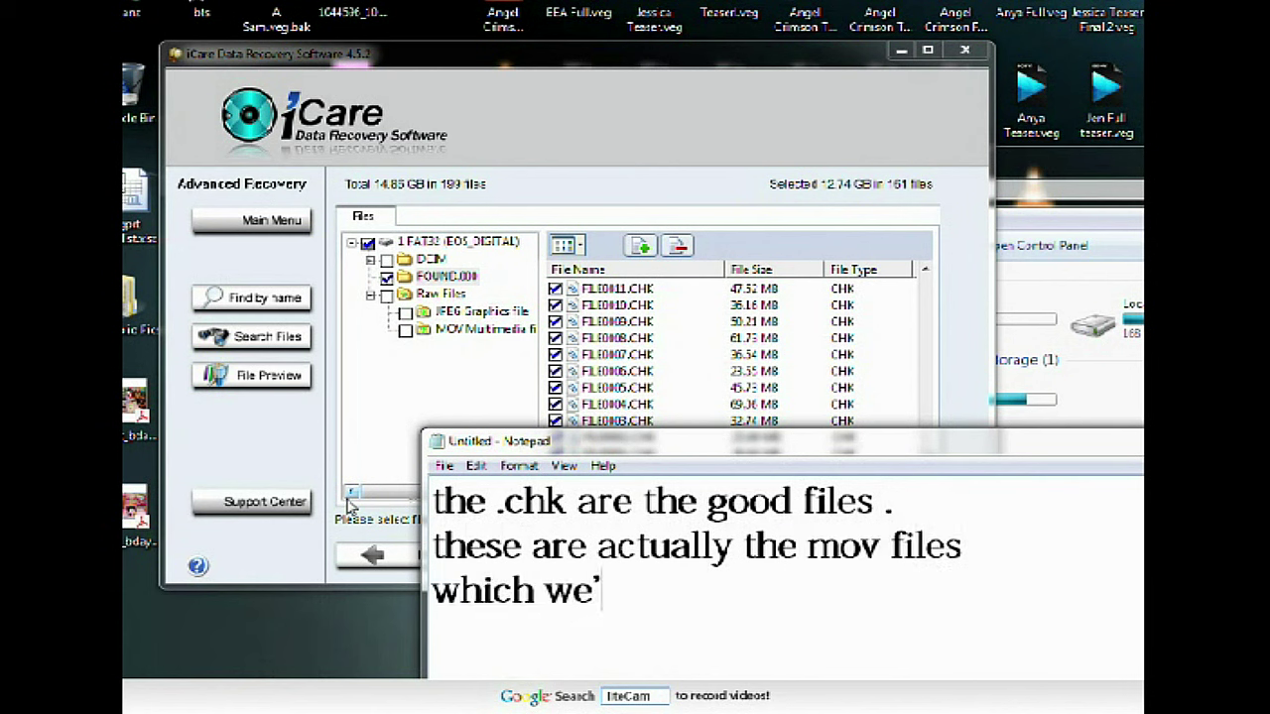
{"action": "type", "text": "ll mass rename later."}
{"action": "key", "text": "Return"}
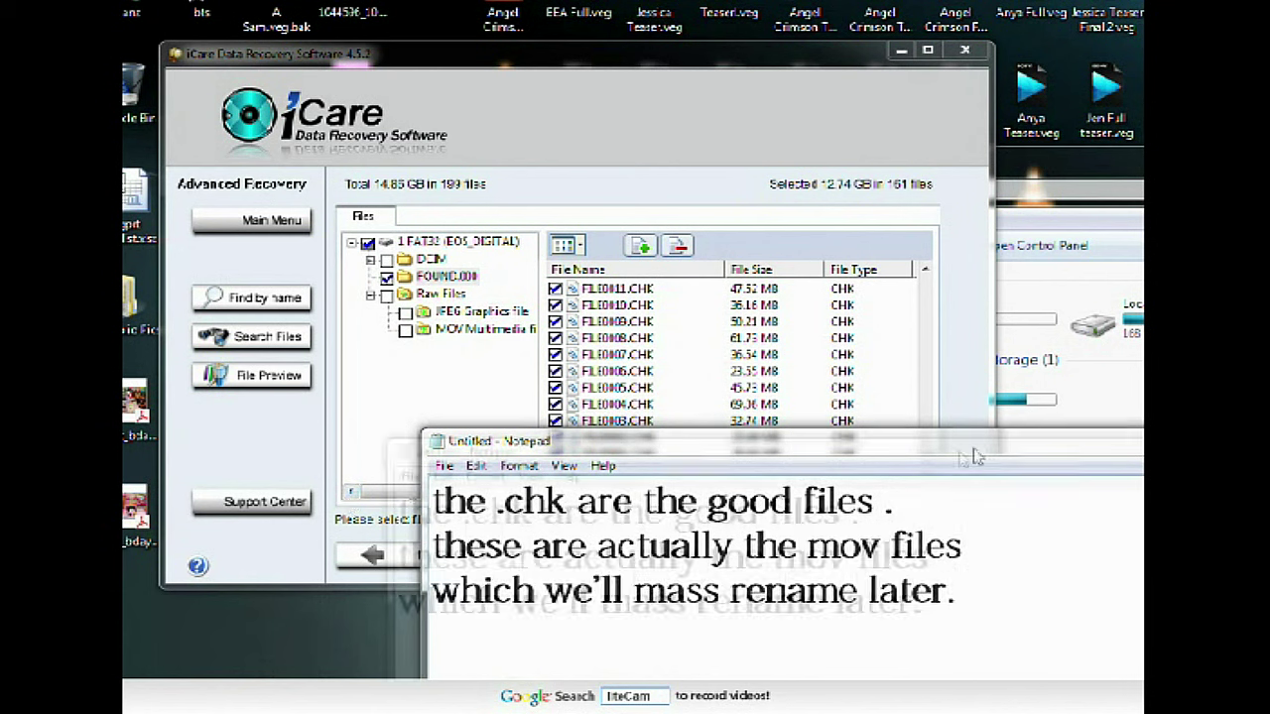
{"action": "left_click_drag", "start_coordinate": [974, 456], "coordinate": [910, 464]}
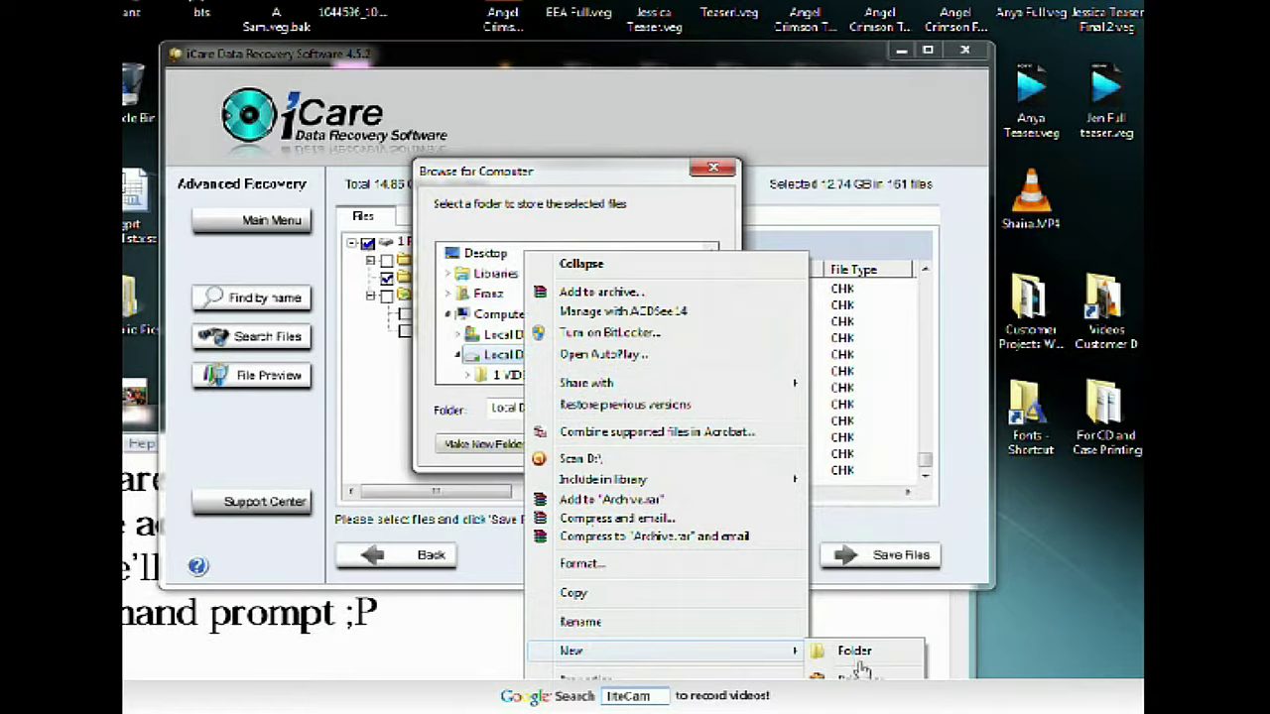
- Create a folder named G3 on Local Disk (D:) and save the selected recovered files into it
{"action": "left_click", "coordinate": [837, 649]}
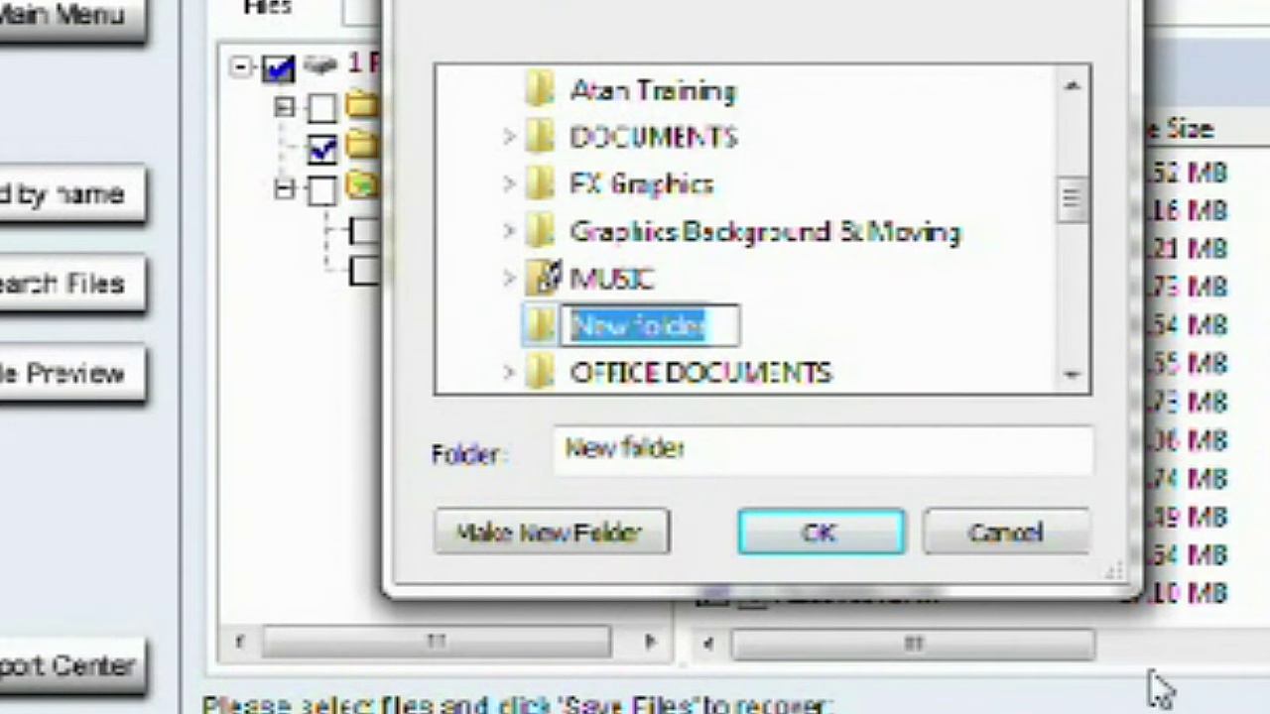
{"action": "type", "text": "G3"}
{"action": "key", "text": "Return"}
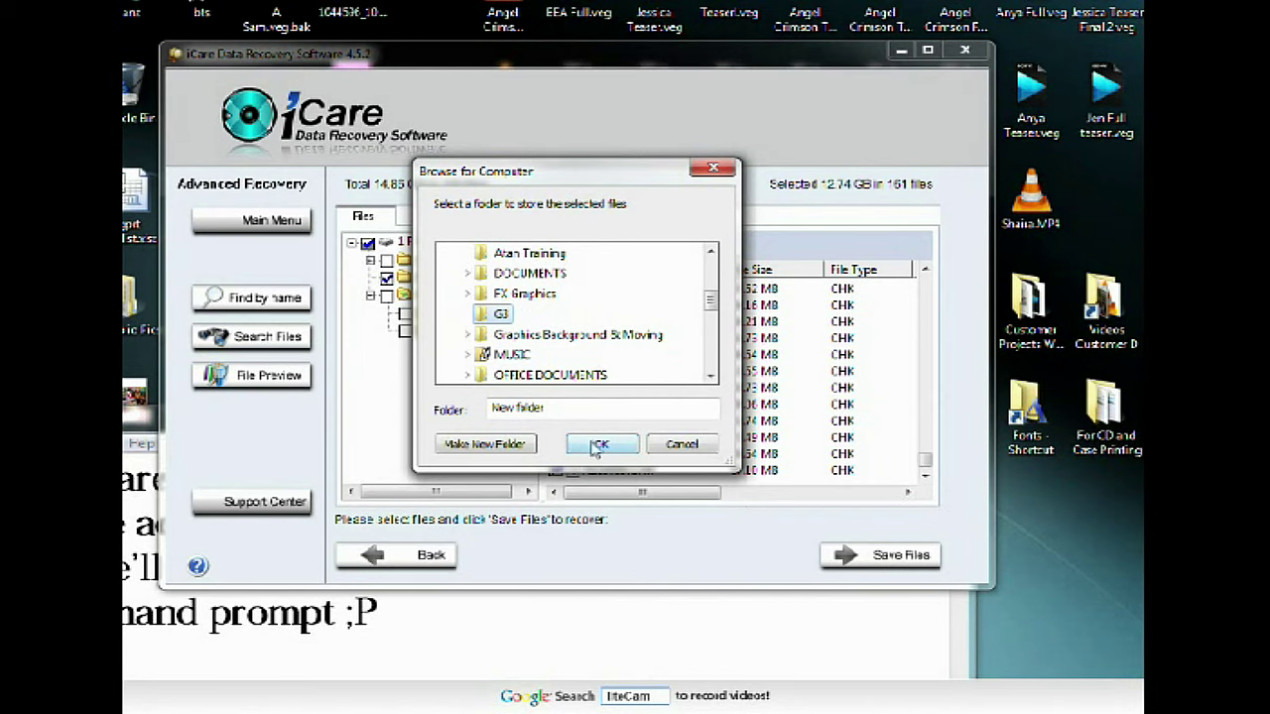
{"action": "left_click", "coordinate": [601, 443]}
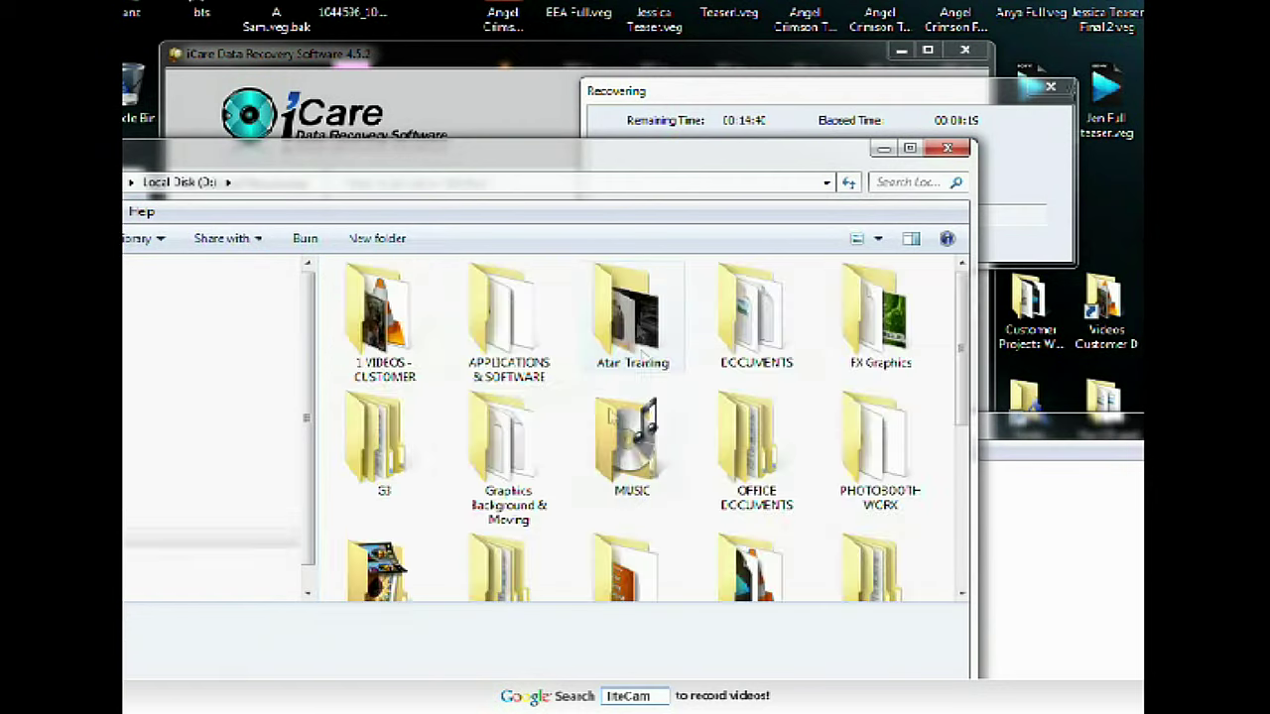
- Open the recovered FOUND.000 folder inside G3 > 1 FAT32 on Local Disk (D:)
{"action": "double_click", "coordinate": [375, 501]}
{"action": "double_click", "coordinate": [377, 291]}
{"action": "double_click", "coordinate": [387, 295]}
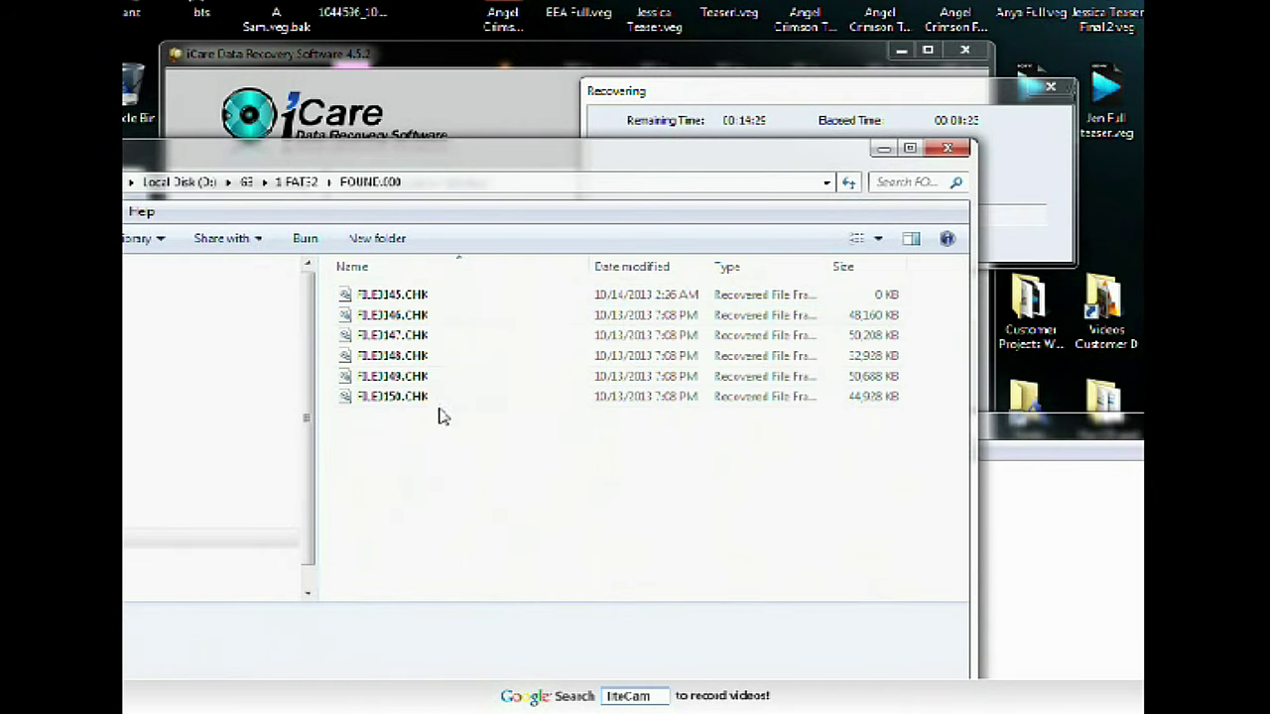
{"action": "left_click", "coordinate": [436, 324]}
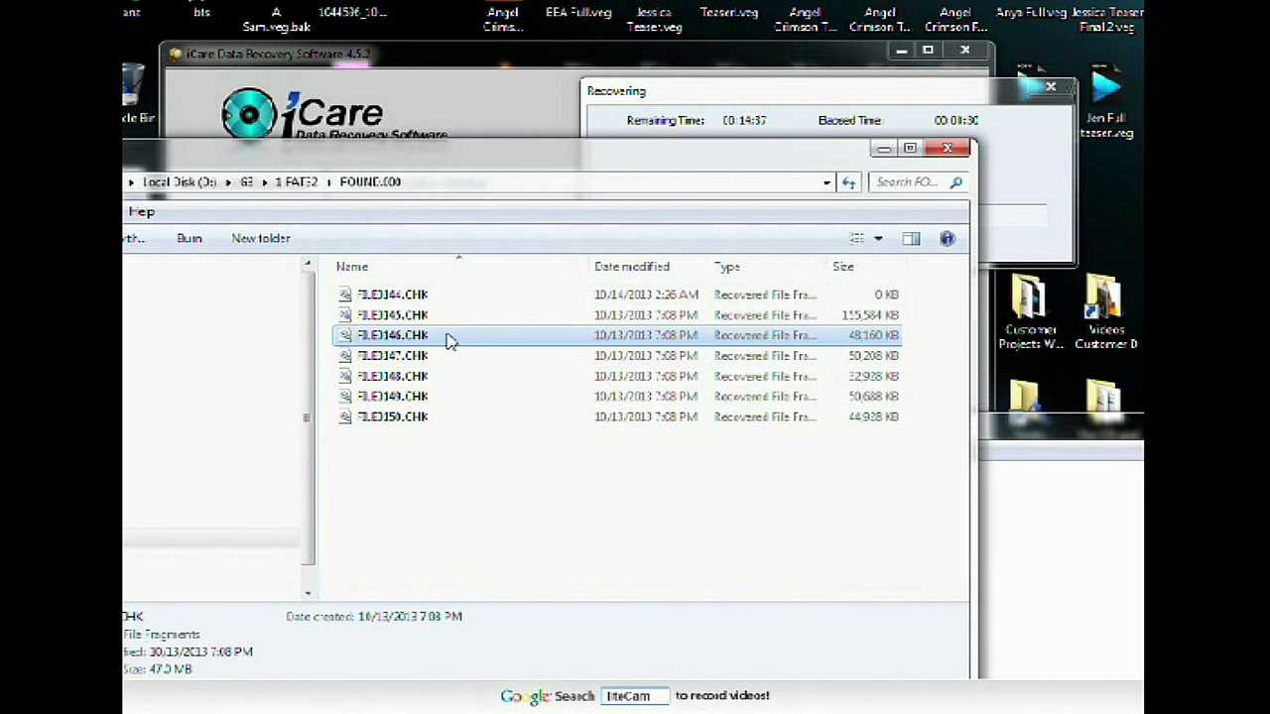
- Rename FILE0150.CHK as FILE0150.mov
{"action": "left_click", "coordinate": [465, 448]}
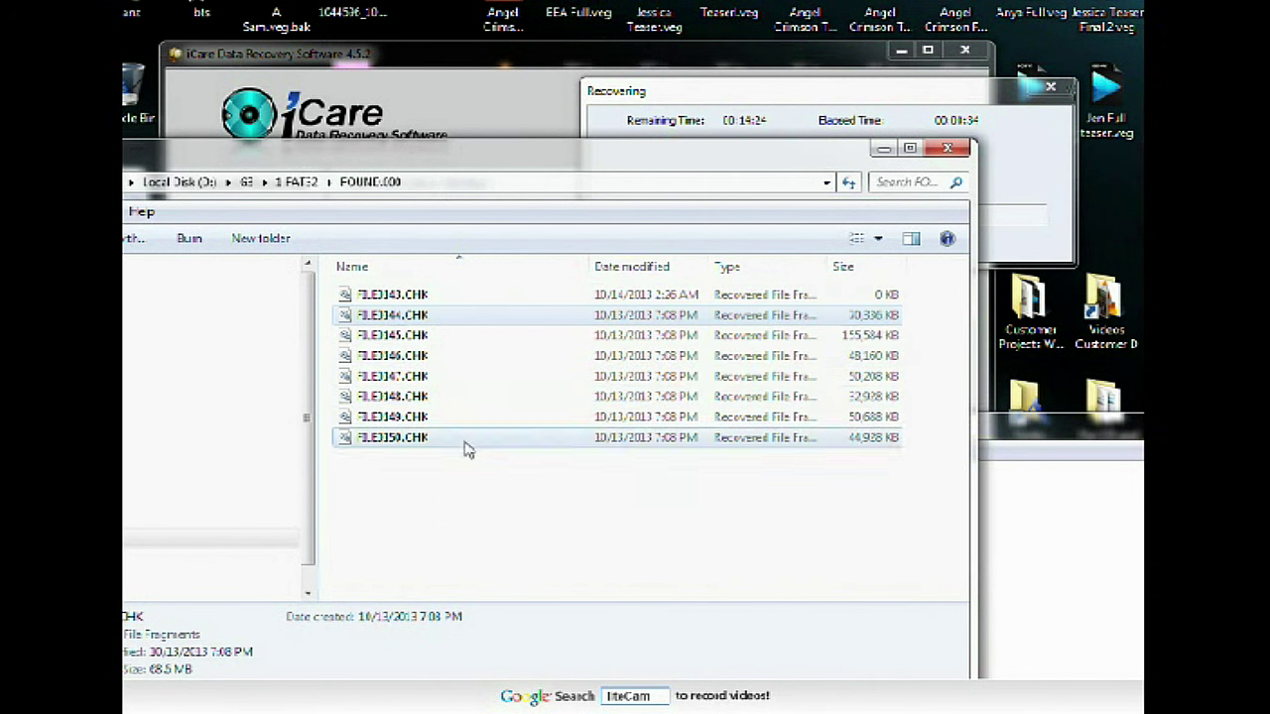
{"action": "key", "text": "F2"}
{"action": "key", "text": "End"}
{"action": "key", "text": "BackSpace"}
{"action": "key", "text": "BackSpace"}
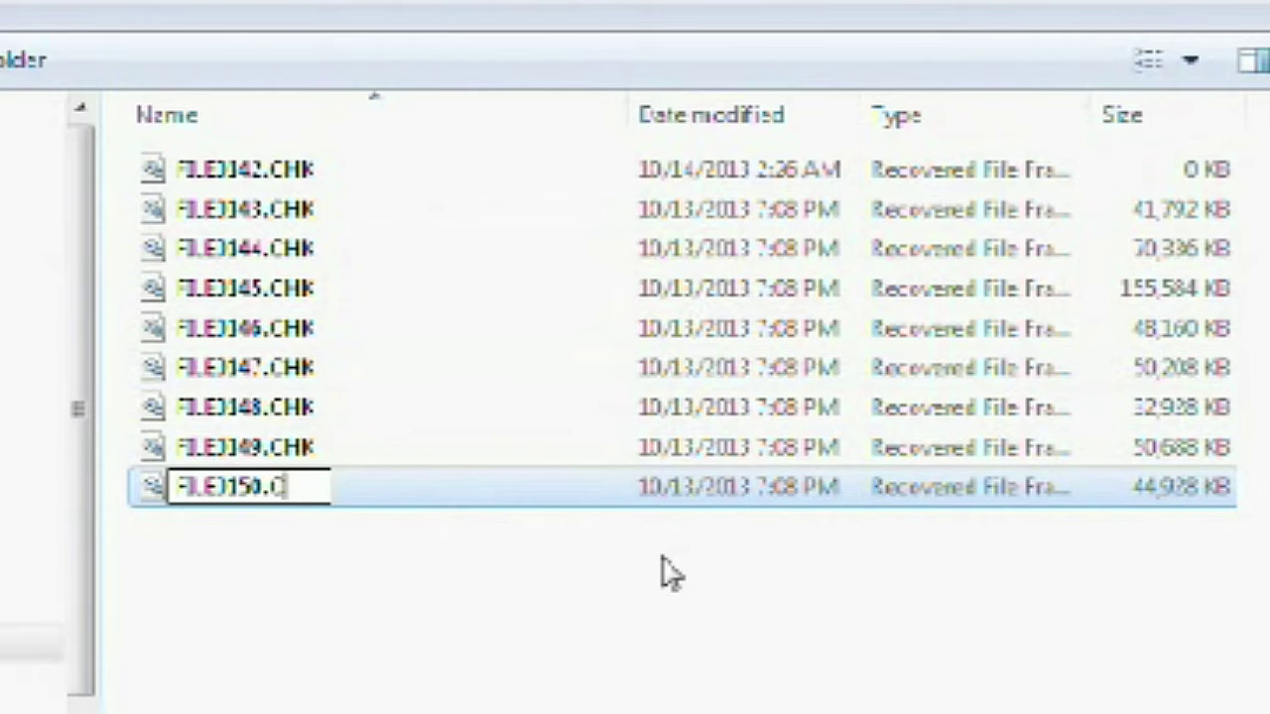
{"action": "key", "text": "BackSpace"}
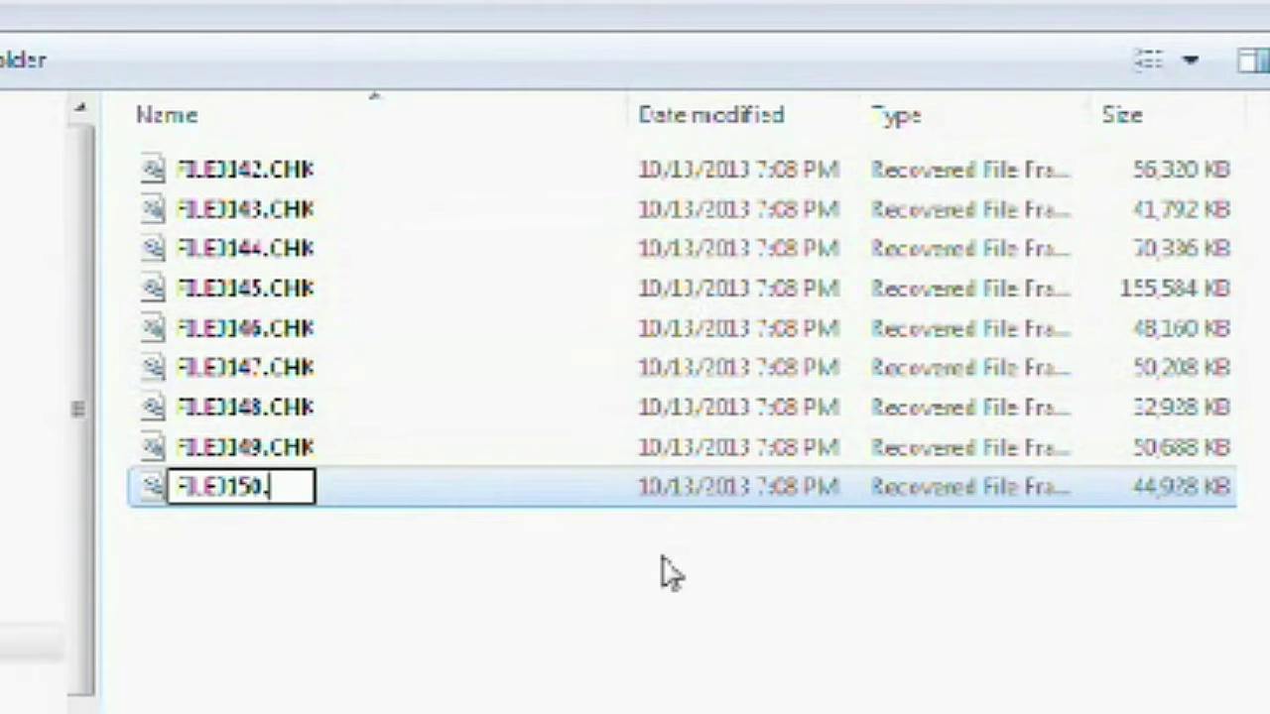
{"action": "type", "text": "mov"}
{"action": "key", "text": "Return"}
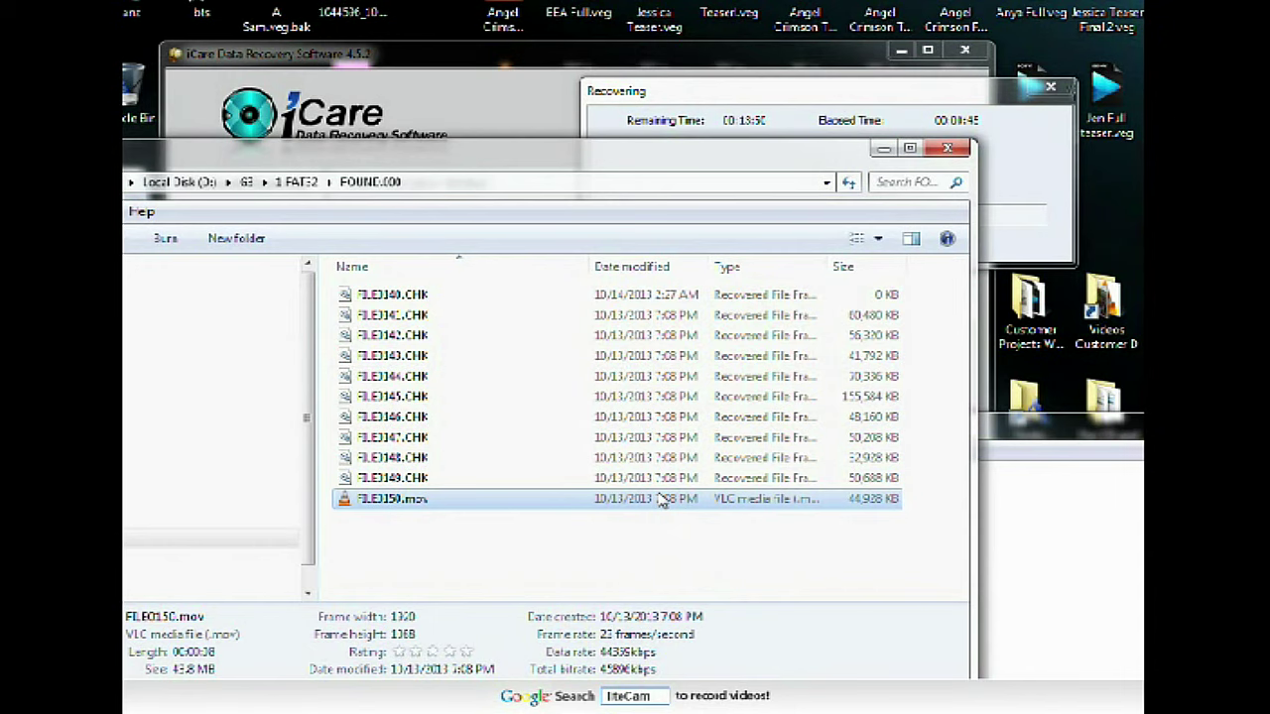
- Play FILE0150.mov to check the recovered video, restore the player window's size and close it
{"action": "double_click", "coordinate": [660, 501]}
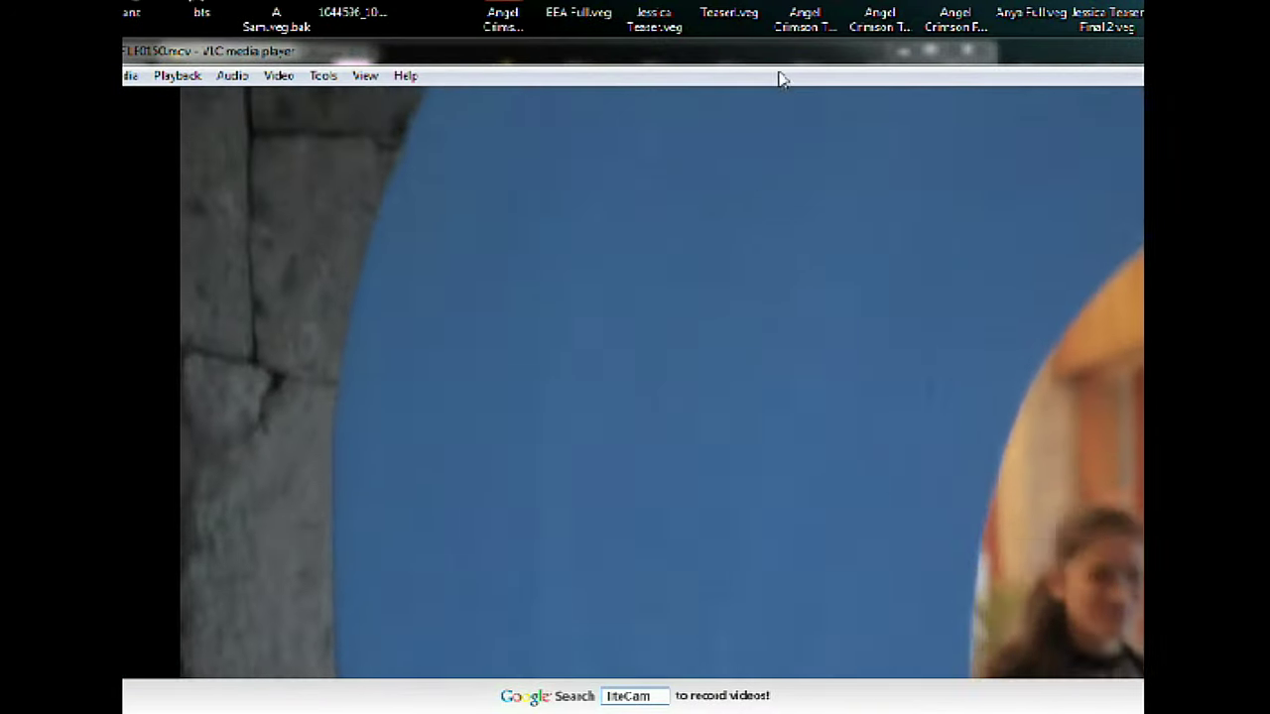
{"action": "double_click", "coordinate": [817, 55]}
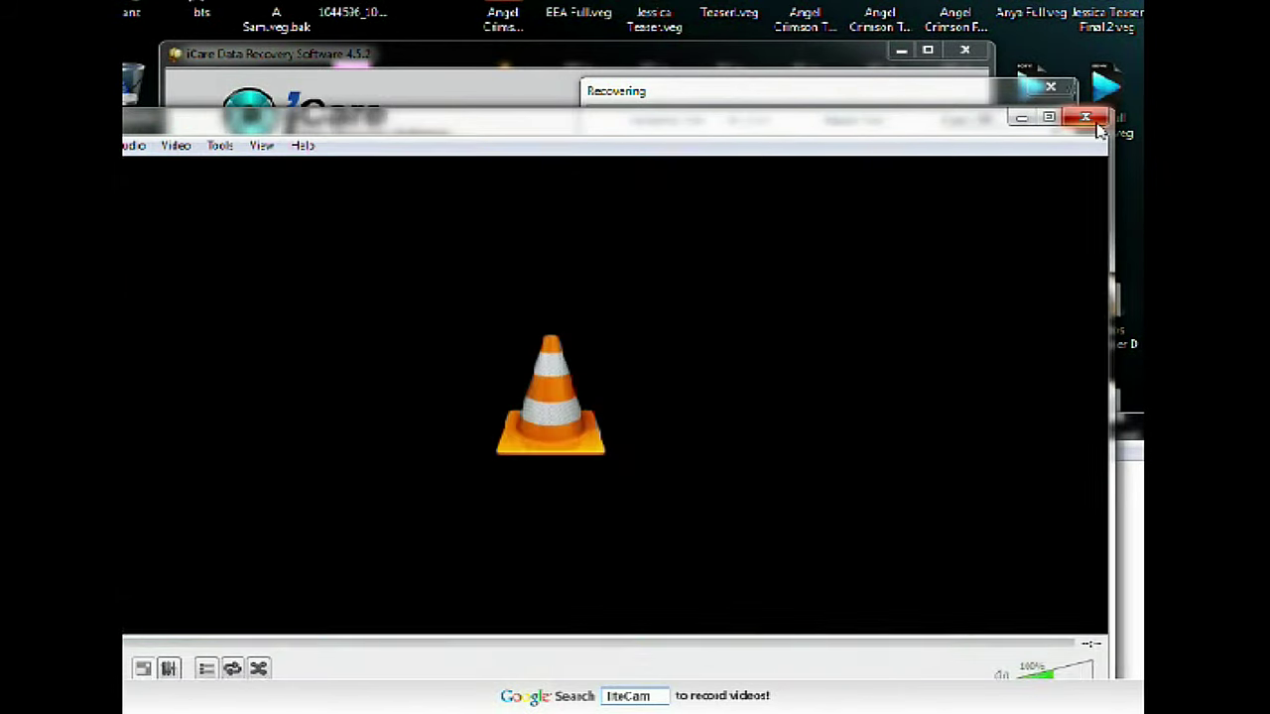
{"action": "left_click", "coordinate": [1086, 117]}
- Rename FILE0149.CHK as FILE0149.mov, play the clip to check it and close the player
{"action": "left_click", "coordinate": [759, 510]}
{"action": "key", "text": "F2"}
{"action": "key", "text": "End"}
{"action": "key", "text": "BackSpace"}
{"action": "key", "text": "BackSpace"}
{"action": "key", "text": "BackSpace"}
{"action": "type", "text": "mov"}
{"action": "key", "text": "Return"}
{"action": "key", "text": "Return"}
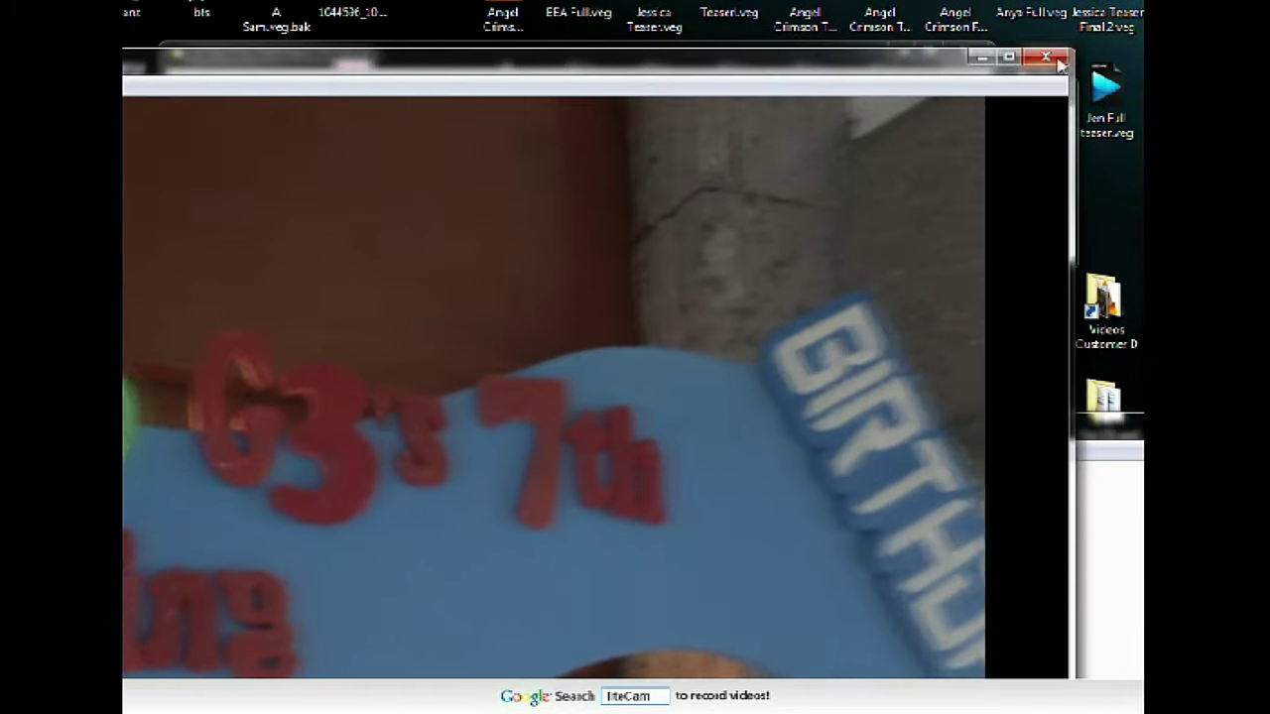
{"action": "left_click", "coordinate": [1060, 64]}
- Change the extension of FILE0149.mov back to CHK
{"action": "left_click", "coordinate": [539, 545]}
{"action": "key", "text": "End"}
{"action": "key", "text": "BackSpace"}
{"action": "key", "text": "BackSpace"}
{"action": "key", "text": "BackSpace"}
{"action": "type", "text": "CHK"}
{"action": "key", "text": "Return"}
{"action": "key", "text": "Return"}
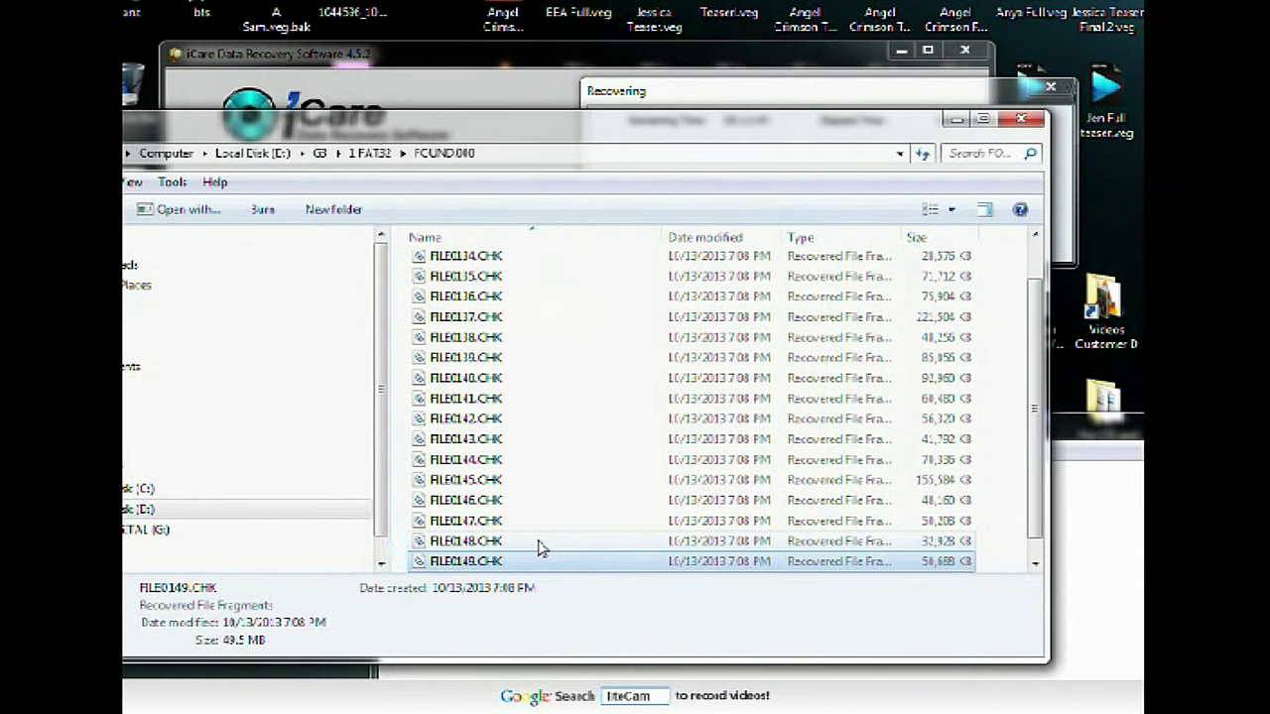
- Change the extension of FILE0150.mov back to CHK and accept the extension change
{"action": "key", "text": "Down"}
{"action": "key", "text": "F2"}
{"action": "key", "text": "End"}
{"action": "key", "text": "BackSpace"}
{"action": "key", "text": "BackSpace"}
{"action": "key", "text": "BackSpace"}
{"action": "type", "text": "CHK"}
{"action": "key", "text": "Return"}
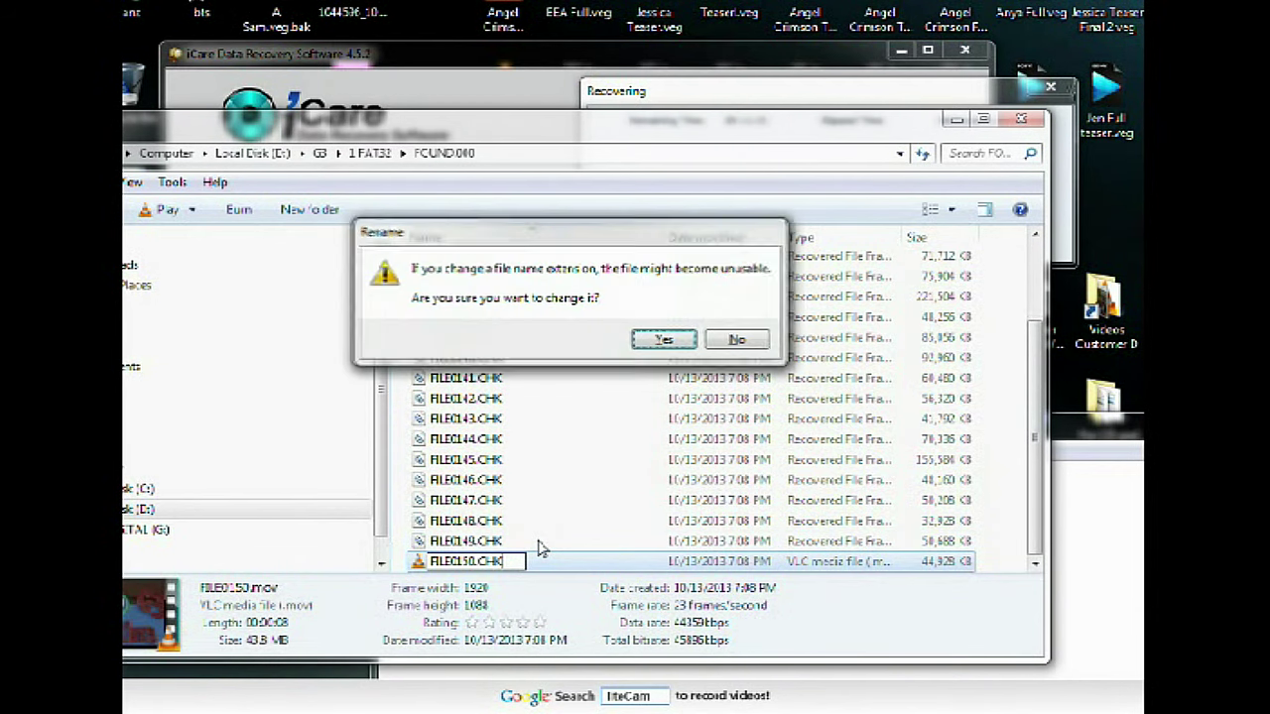
{"action": "key", "text": "Return"}
- Switch to Notepad and write "Kitam! pati sounds completo" with "no broken files." on a second line
{"action": "key", "text": "alt+Tab"}
{"action": "type", "text": "KITAM"}
{"action": "key", "text": "BackSpace"}
{"action": "key", "text": "BackSpace"}
{"action": "key", "text": "BackSpace"}
{"action": "key", "text": "BackSpace"}
{"action": "key", "text": "Caps_Lock"}
{"action": "type", "text": "itam! "}
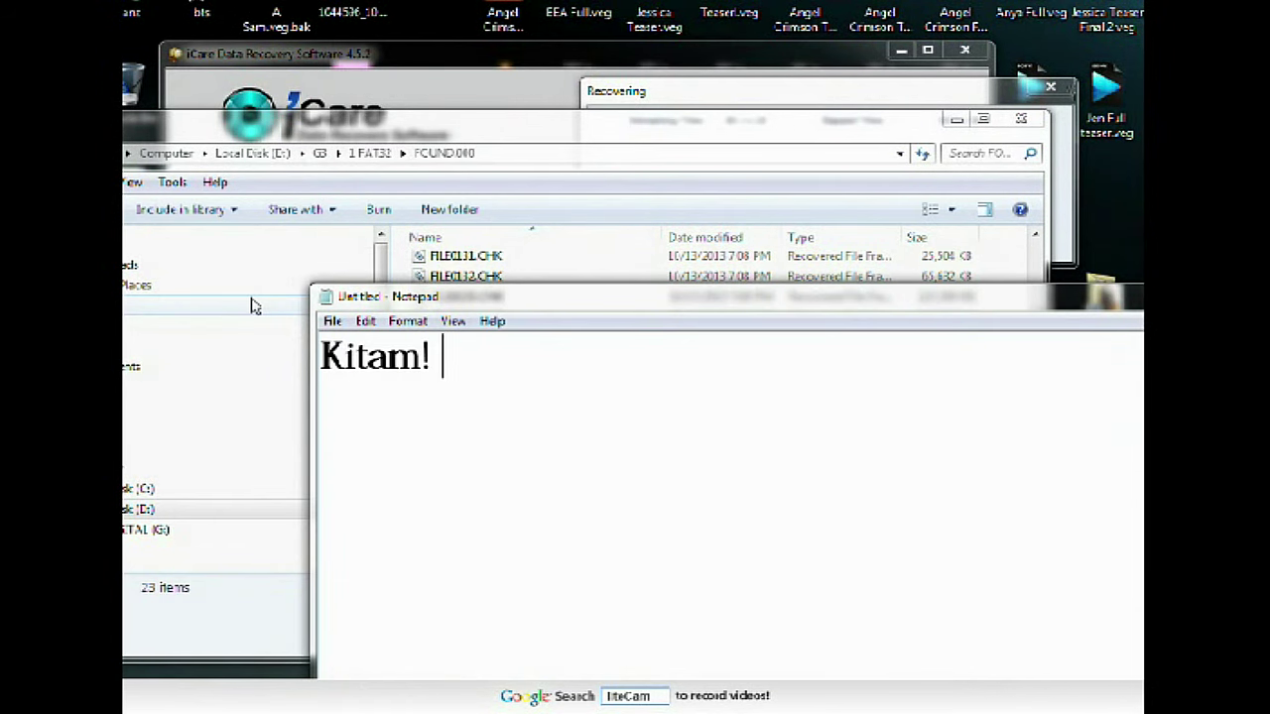
{"action": "type", "text": "pati sounds completo no broke"}
{"action": "key", "text": "BackSpace"}
{"action": "type", "text": "ounds completo"}
{"action": "key", "text": "Return"}
{"action": "type", "text": "no broken"}
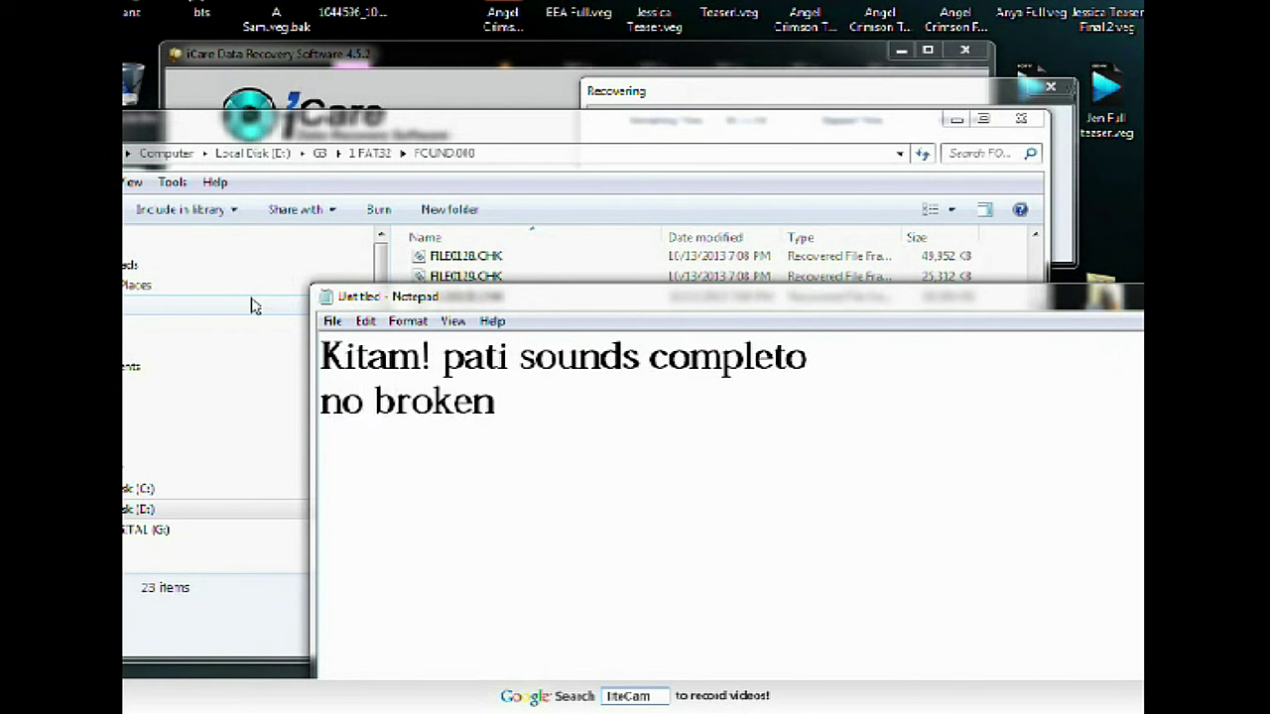
{"action": "type", "text": " files."}
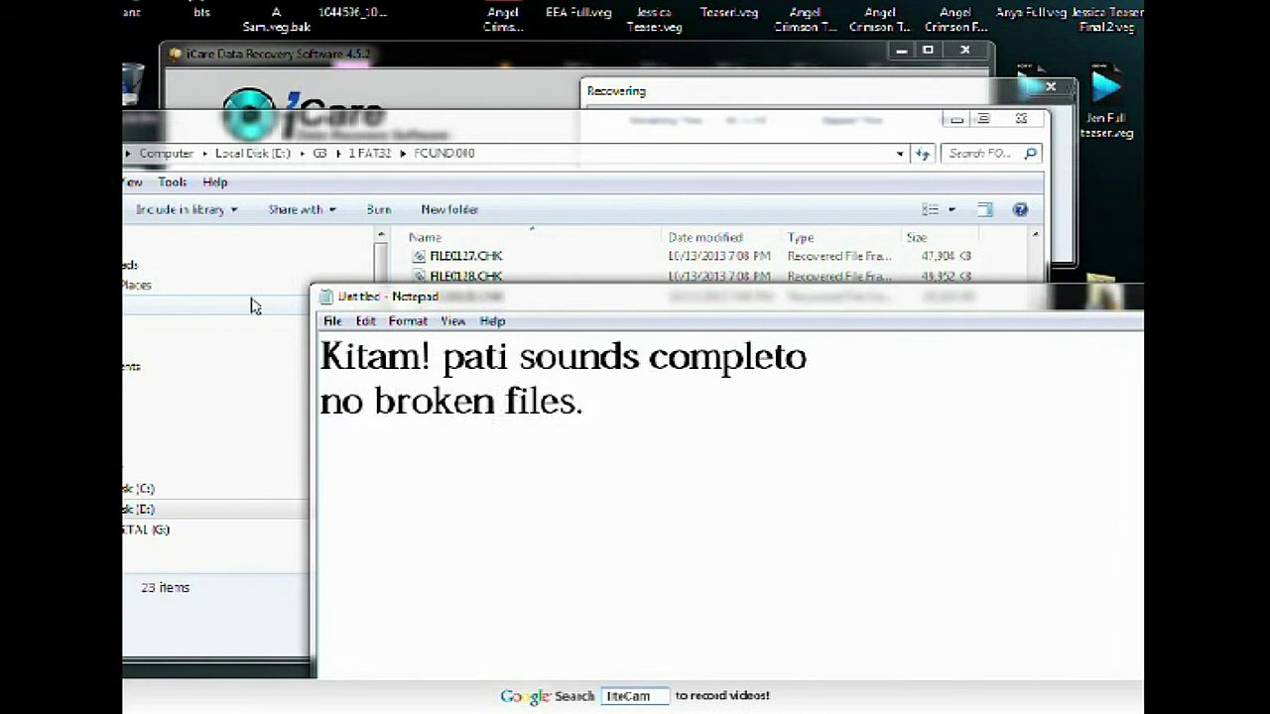
- Replace the whole note with "marami kasing data recovery software" and a second line "na binubuo nya un lost fragments ng file"
{"action": "key", "text": "ctrl+a"}
{"action": "type", "text": "marami "}
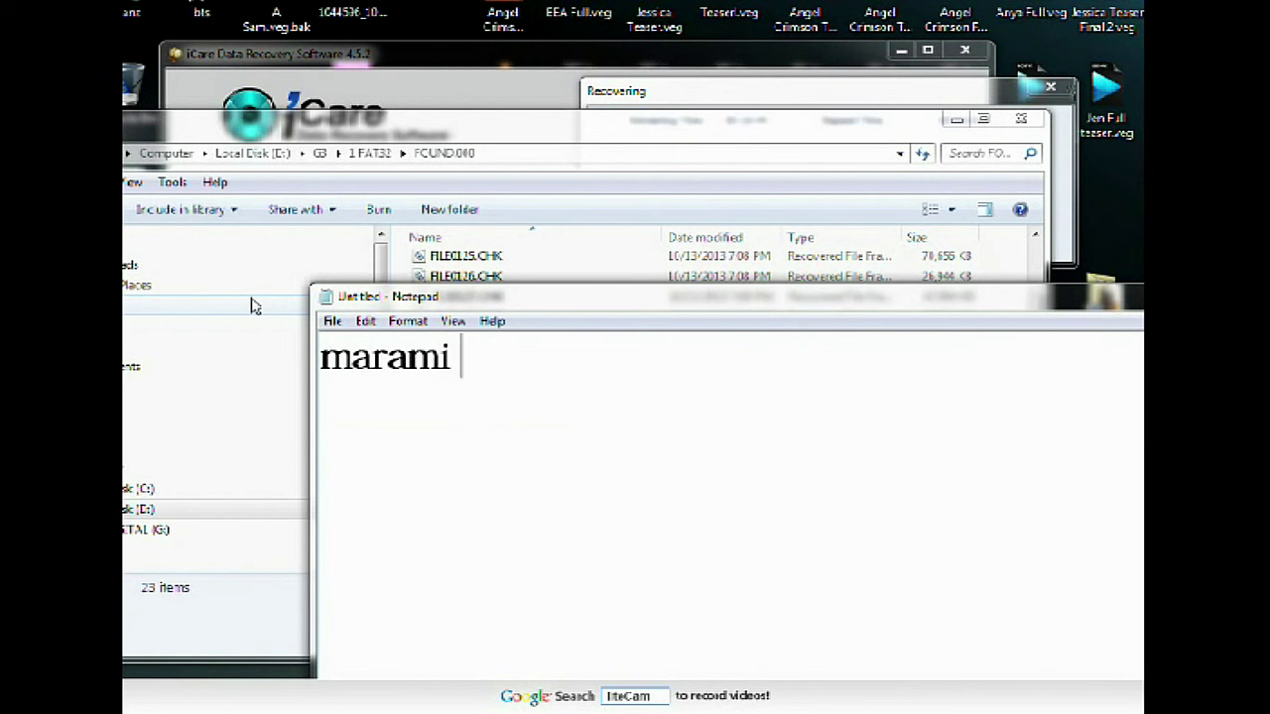
{"action": "type", "text": "kasing data recovery software"}
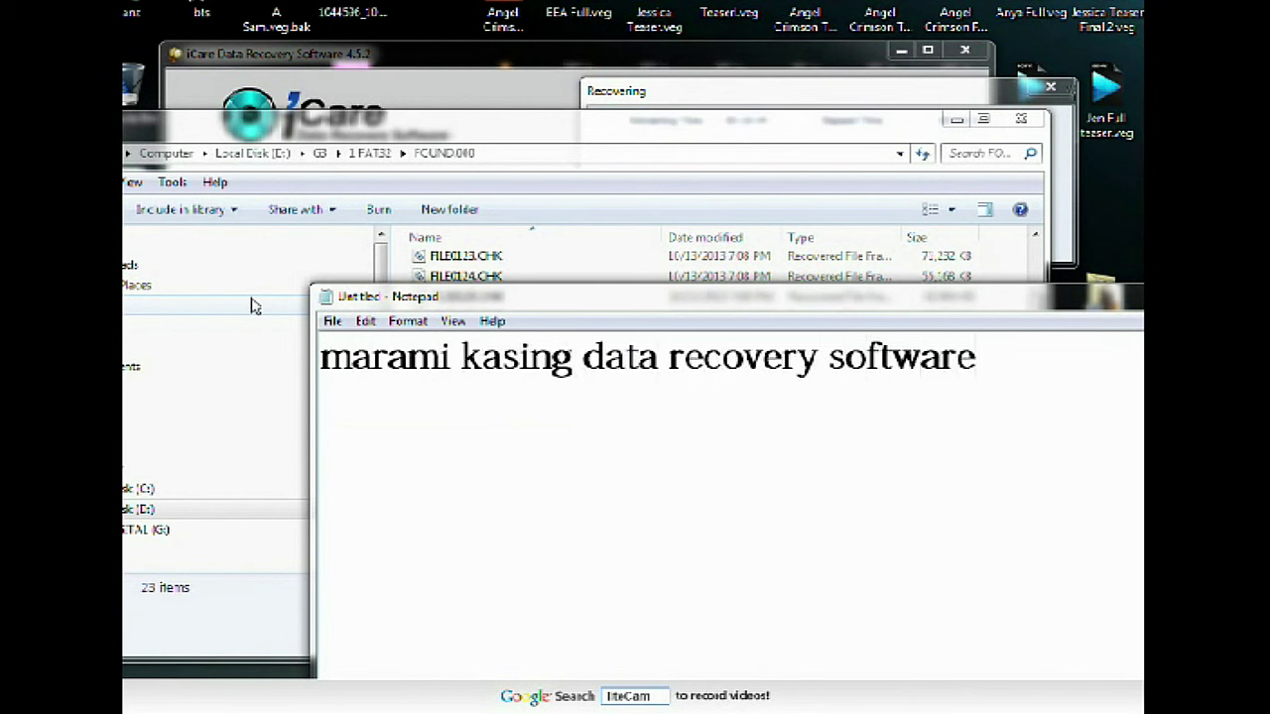
{"action": "key", "text": "Return"}
{"action": "type", "text": "na"}
{"action": "type", "text": " binu"}
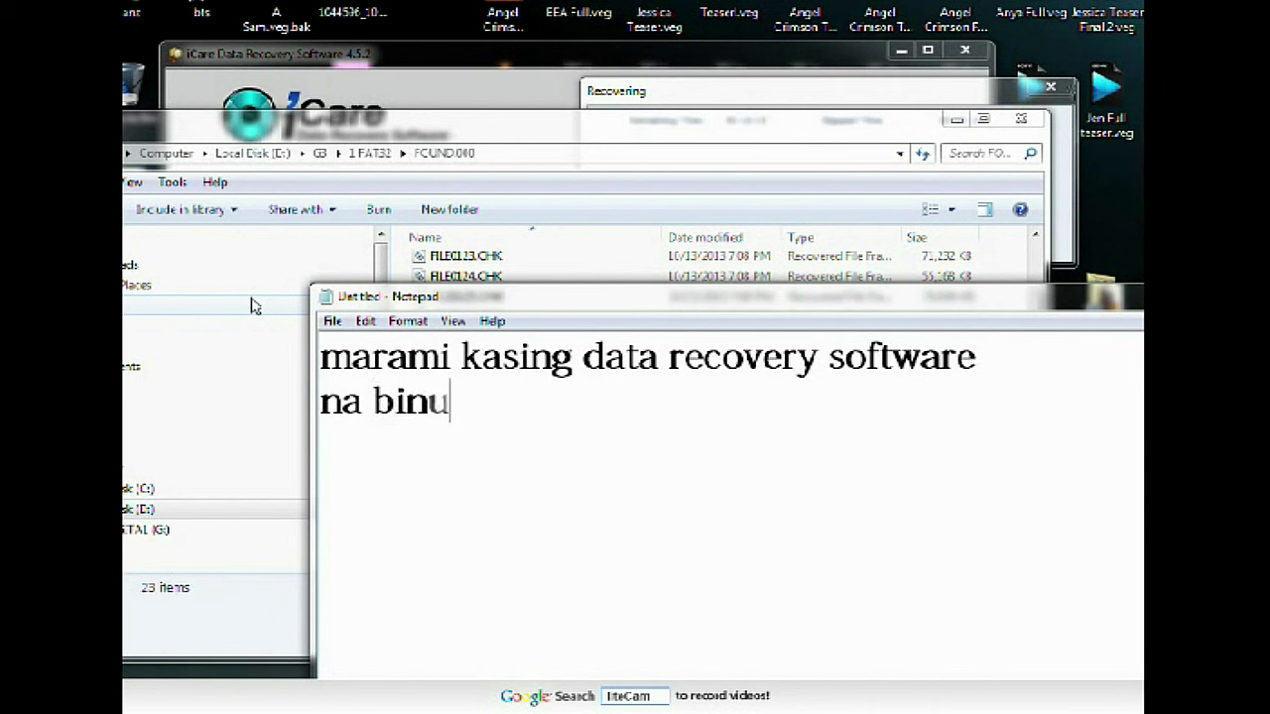
{"action": "type", "text": "buo nya un lost fra"}
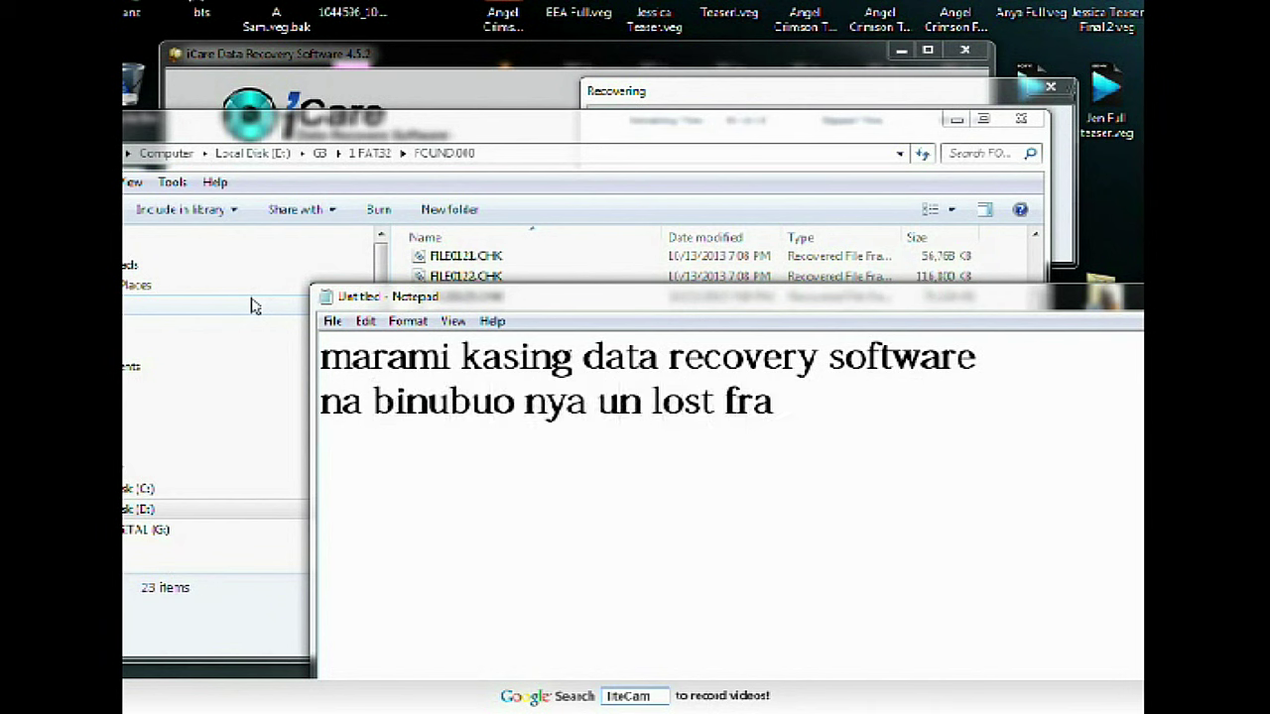
{"action": "type", "text": "gmants ng file"}
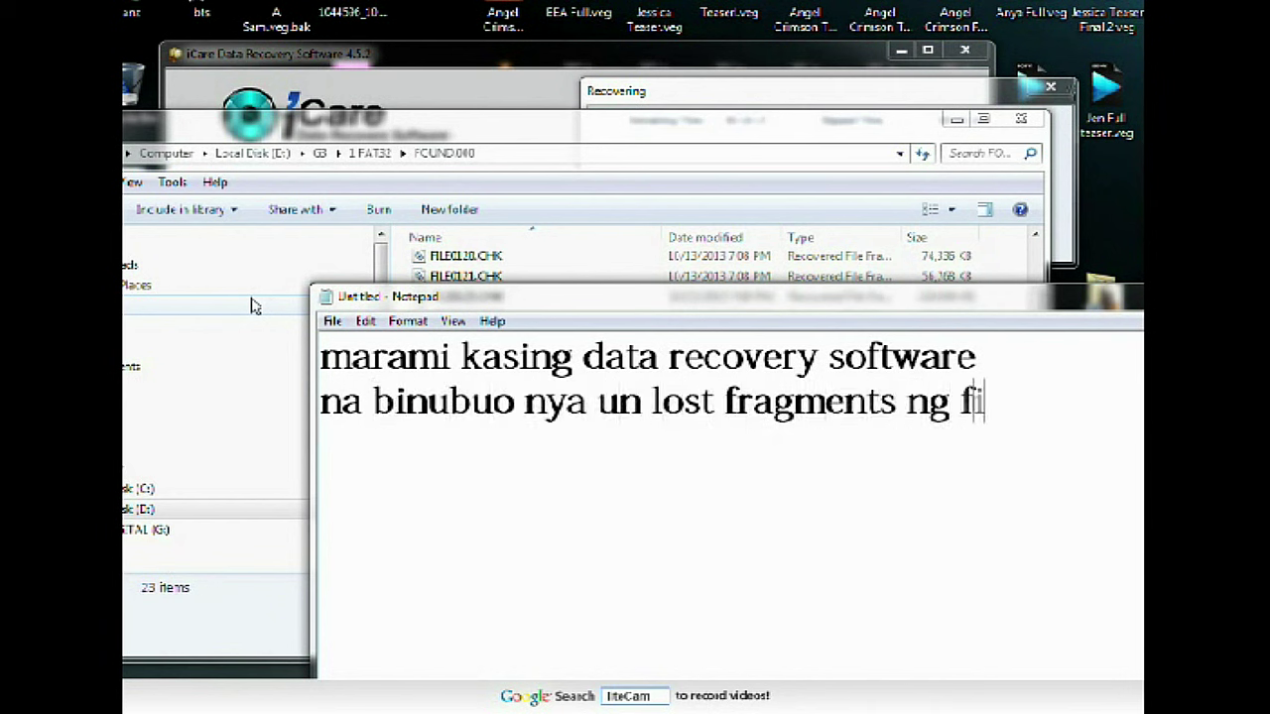
- Add a third line to the note reading "pero di kaya.... kaya minsan walang sound"
{"action": "key", "text": "Return"}
{"action": "type", "text": "pero di kaya"}
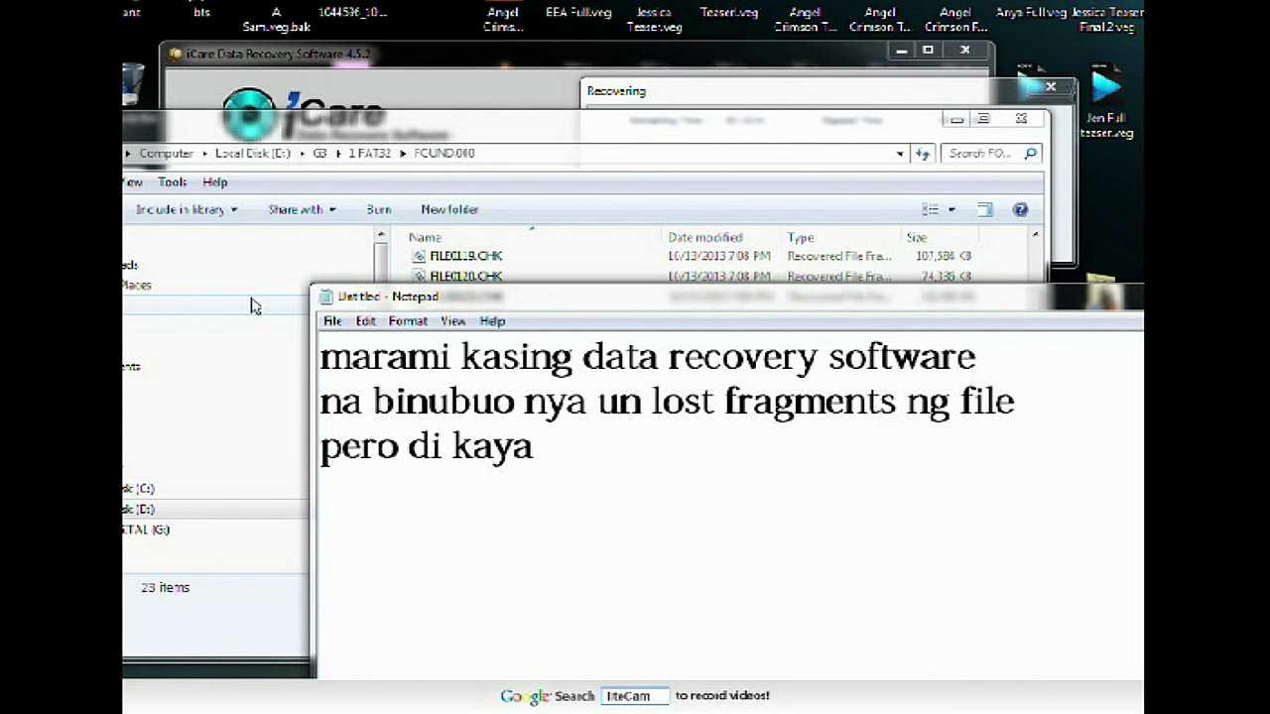
{"action": "type", "text": ".... kaya minsan walang sound"}
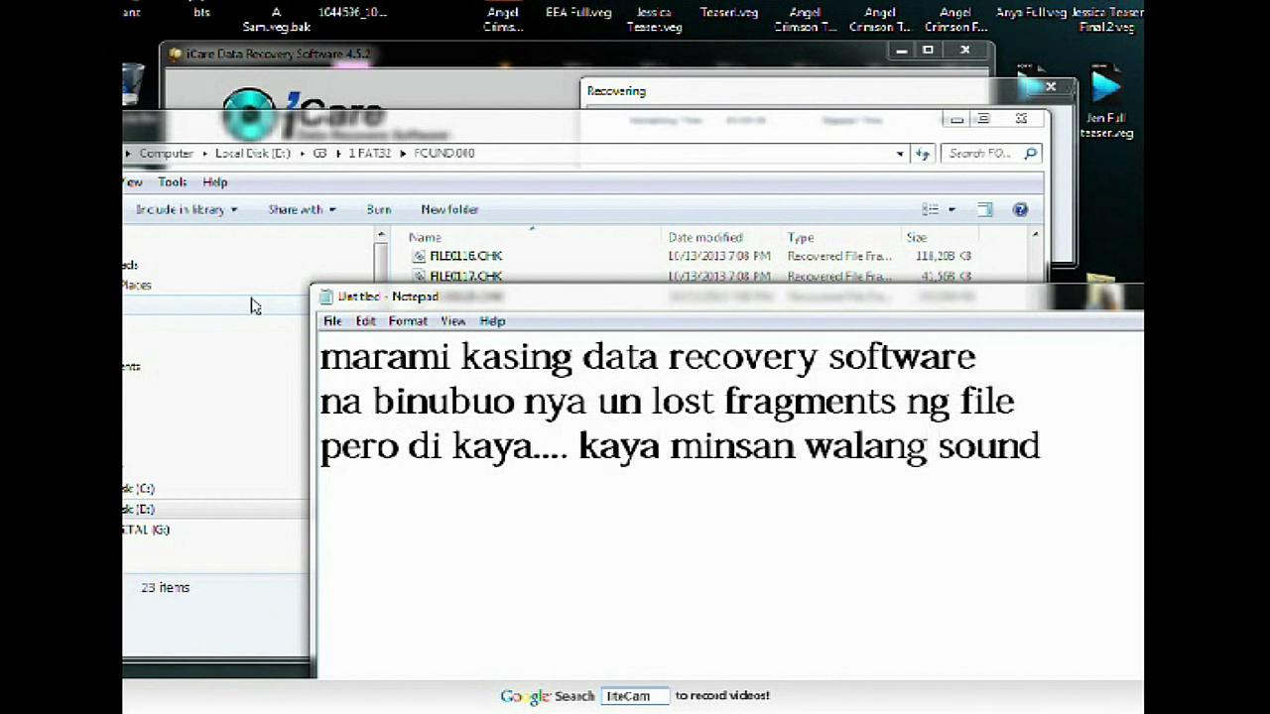
- Continue the note on a new line with "or minsan un mov file na na recover eh putol putol...."
{"action": "key", "text": "Return"}
{"action": "type", "text": "or minsan un mov file"}
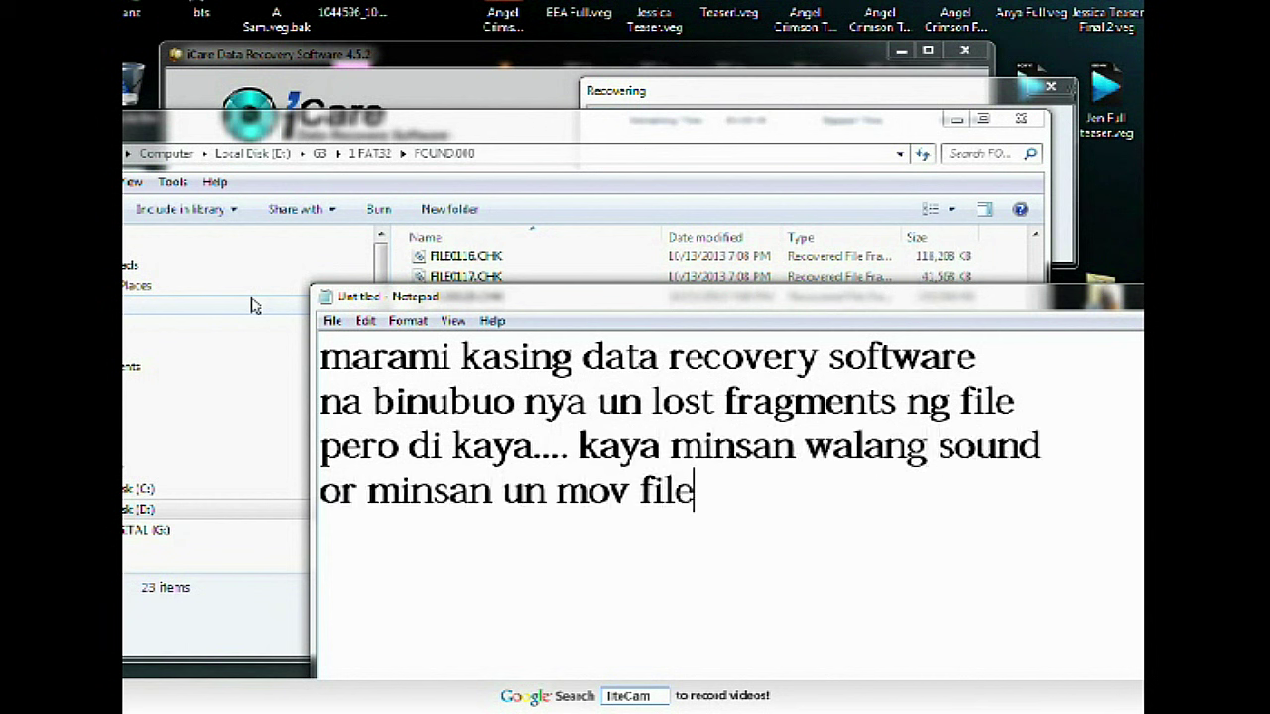
{"action": "type", "text": " na"}
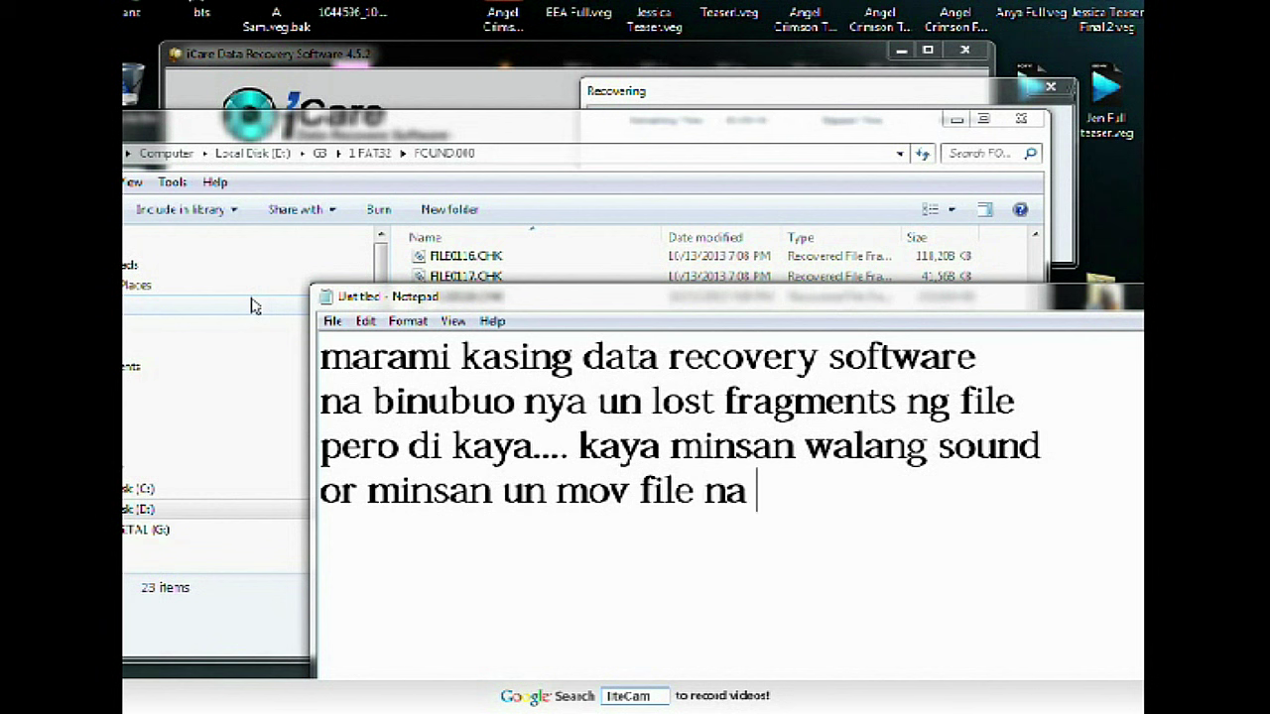
{"action": "type", "text": " na recover eh putol puo"}
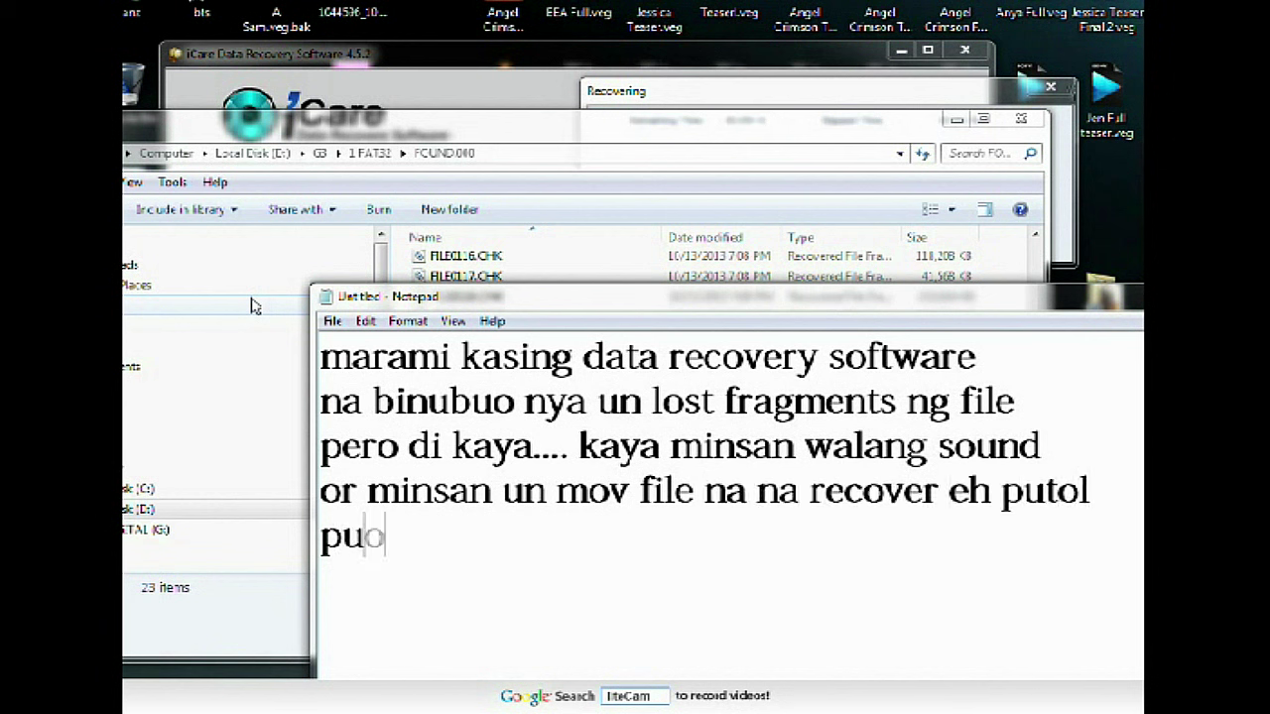
{"action": "key", "text": "BackSpace"}
{"action": "type", "text": "tol...."}
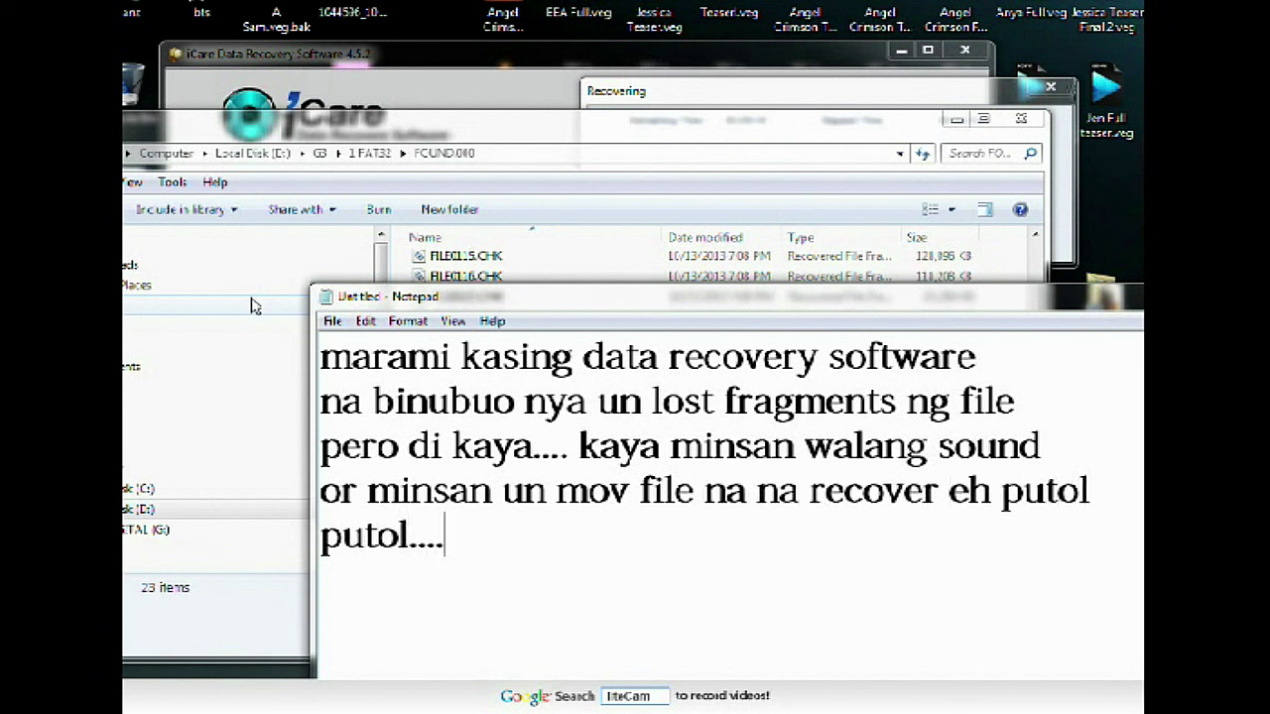
- End the note with "hayz..... ;P"
{"action": "type", "text": " hayz..... ;P"}
{"action": "key", "text": "BackSpace"}
{"action": "key", "text": "BackSpace"}
{"action": "type", "text": ";P"}
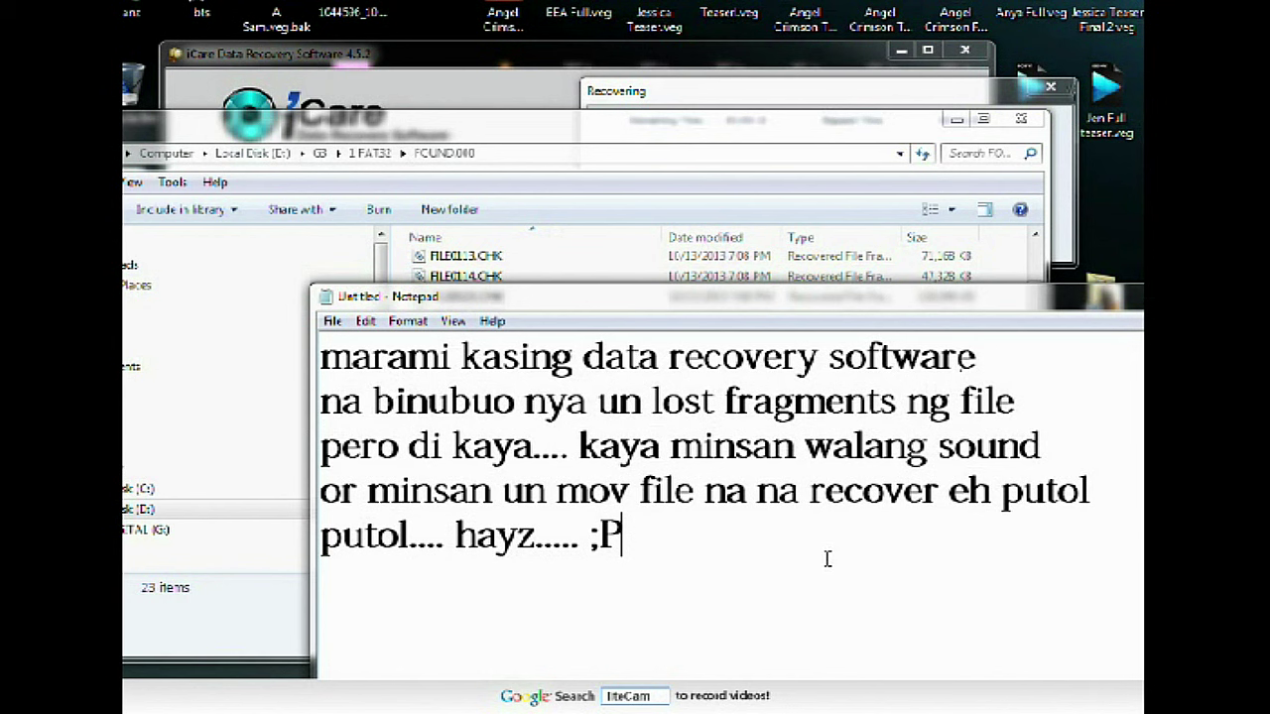
- Replace the whole note with "go to cmd again.."
{"action": "key", "text": "ctrl+a"}
{"action": "key", "text": "BackSpace"}
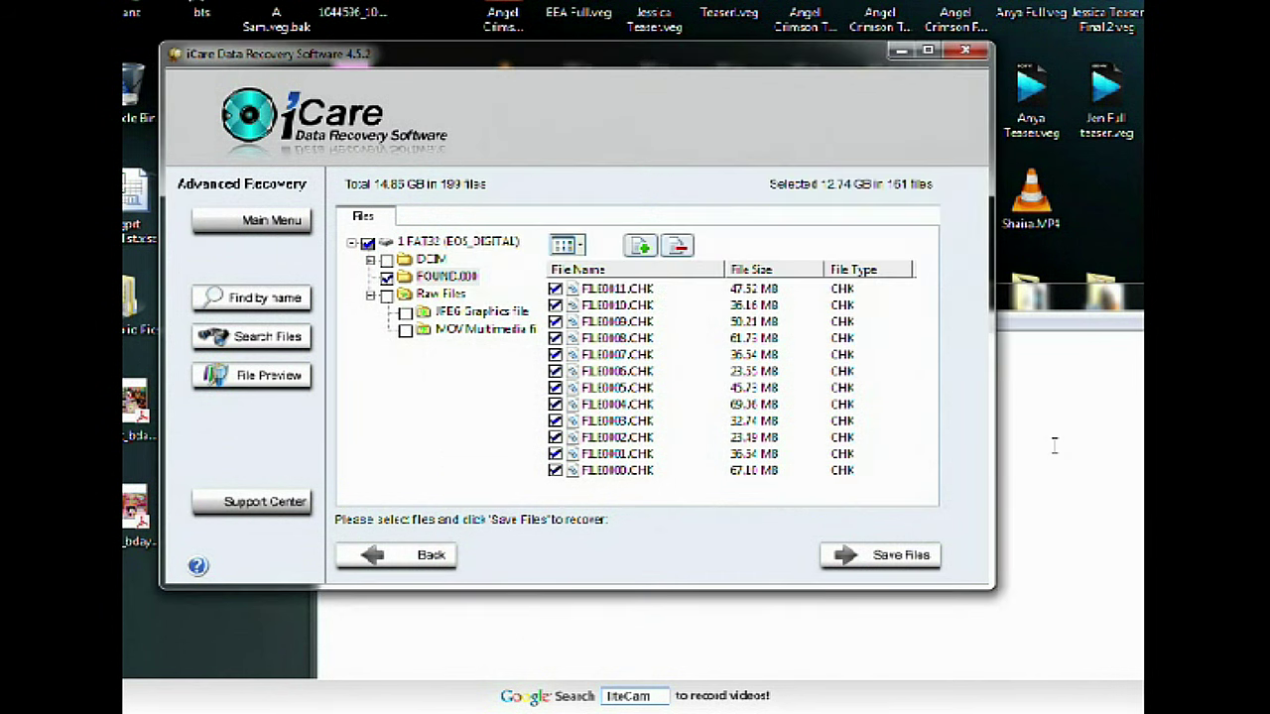
{"action": "left_click", "coordinate": [1054, 446]}
{"action": "type", "text": "go to cmd again.."}
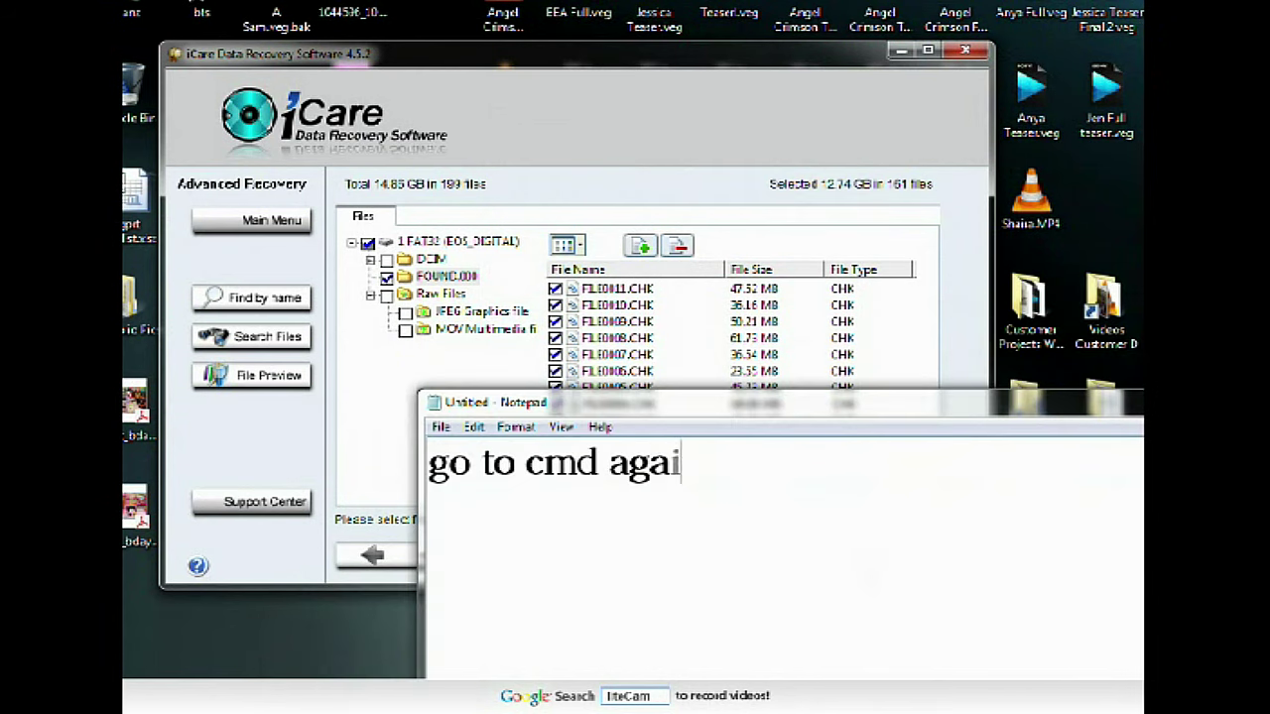
- In the command prompt, batch-rename every file in the FOUND.000 folder to the .mov extension with the ren command
{"action": "key", "text": "Return"}
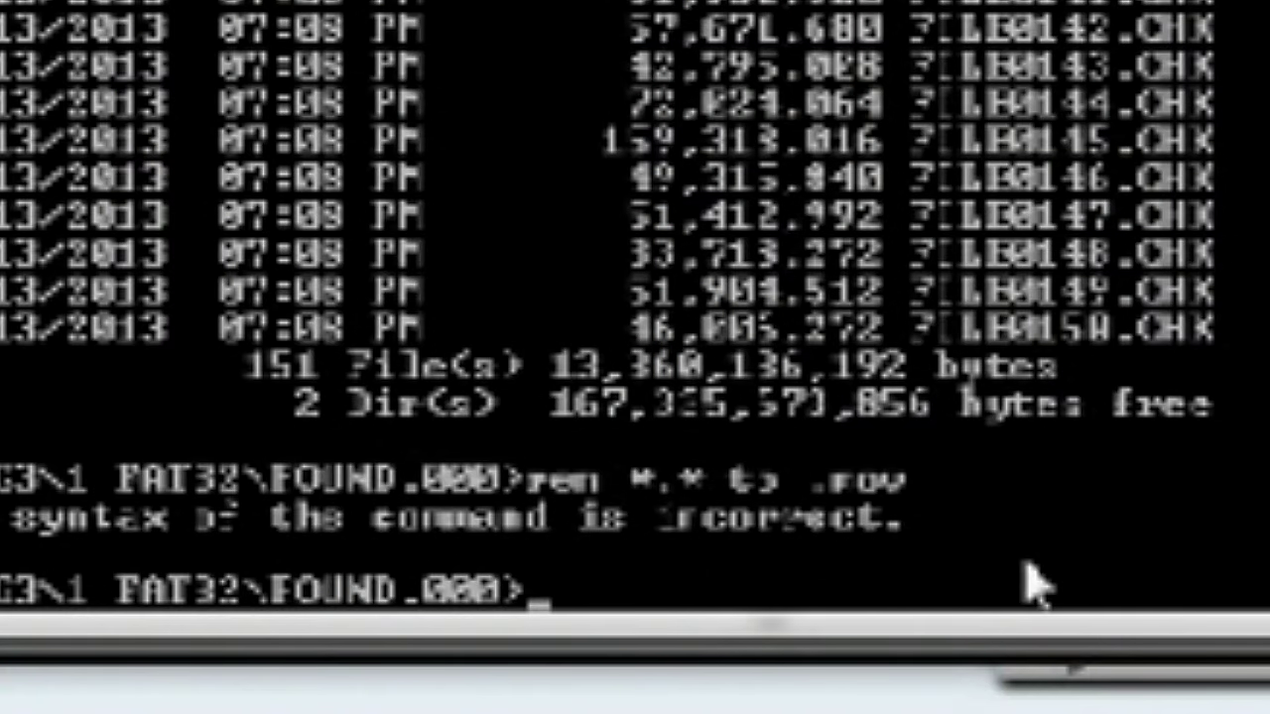
{"action": "type", "text": "ren"}
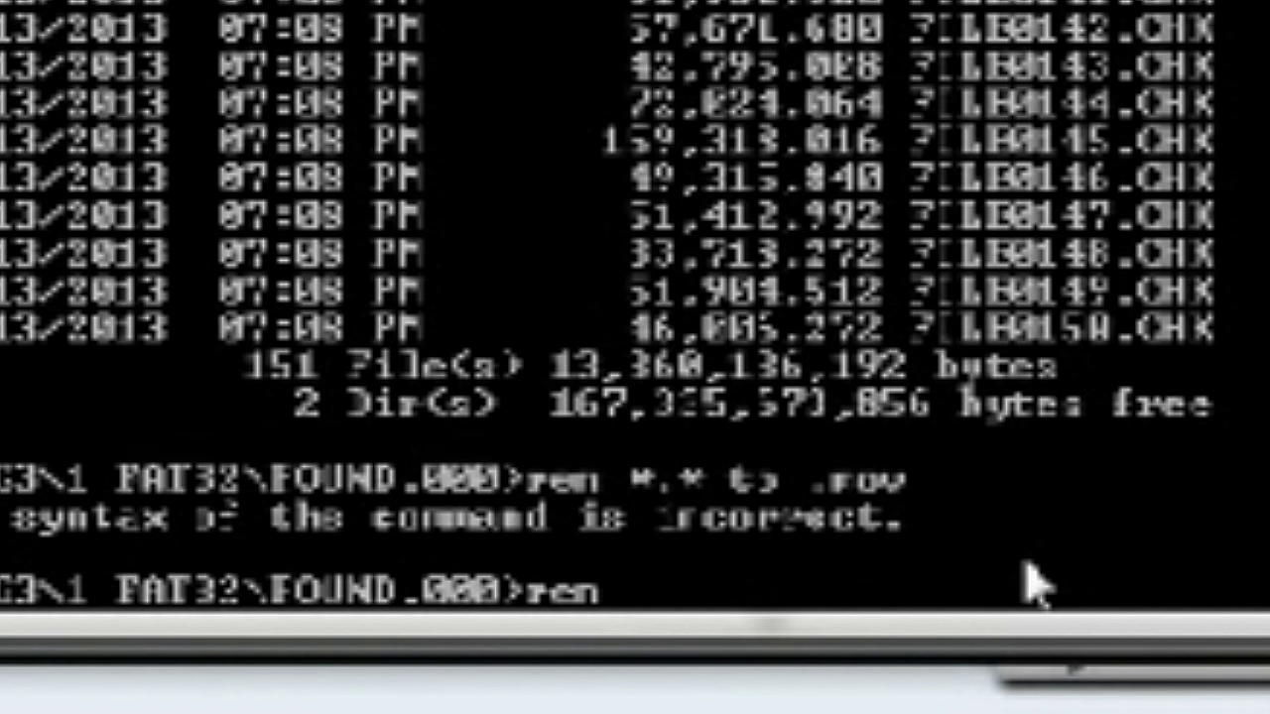
{"action": "type", "text": " *.* *.mo"}
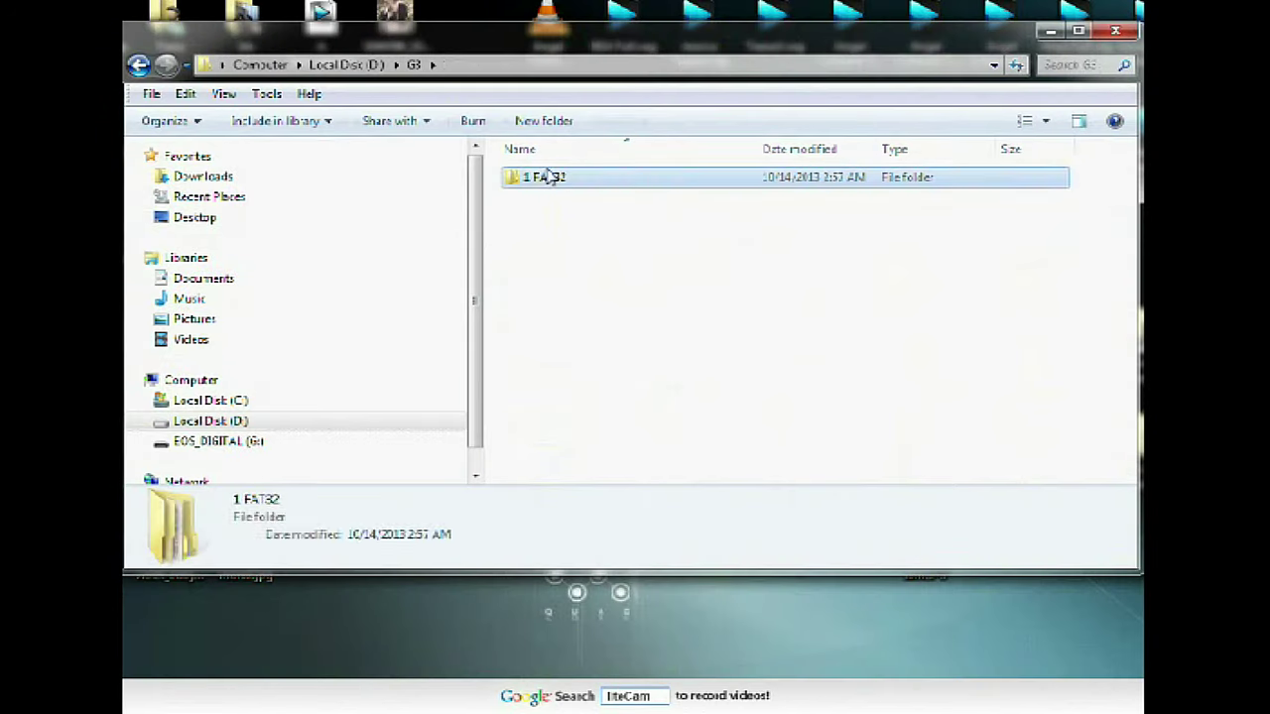
- Open the FOUND.000 folder inside 1 FAT32 and look through the thumbnails of the renamed MOV files
{"action": "double_click", "coordinate": [526, 176]}
{"action": "double_click", "coordinate": [527, 175]}
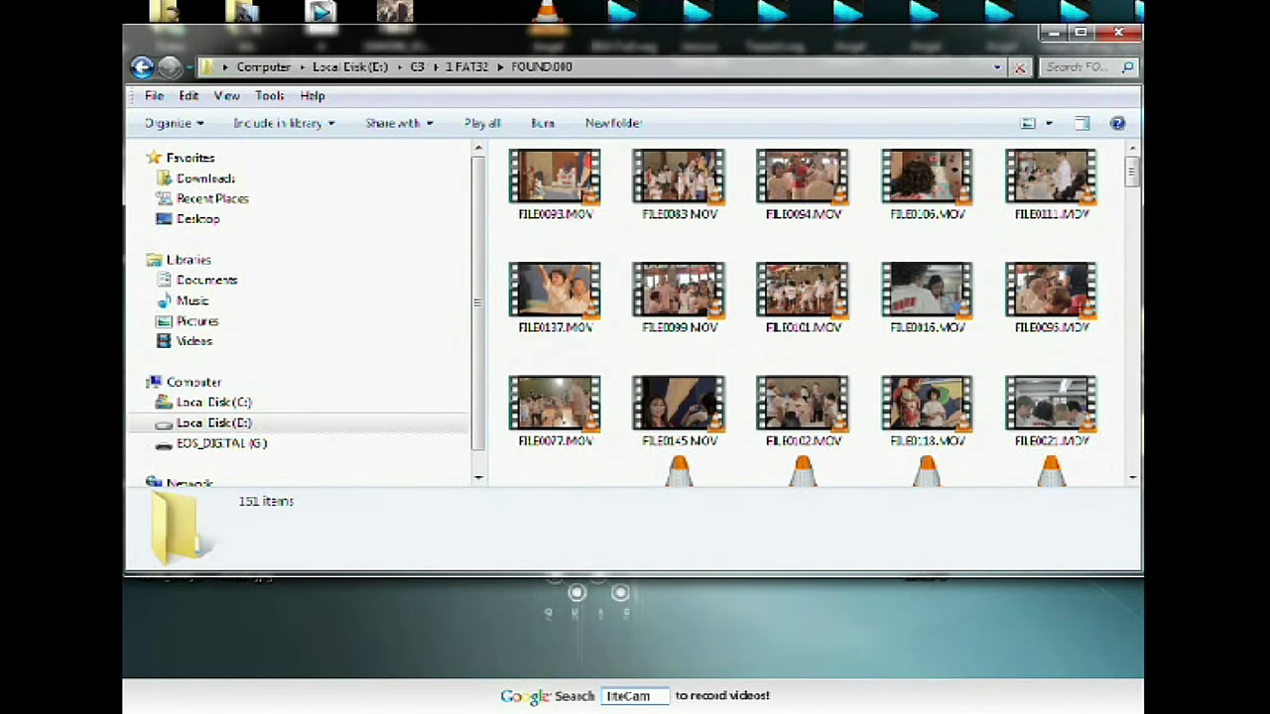
{"action": "scroll", "coordinate": [856, 297], "scroll_direction": "down", "scroll_amount": 15}
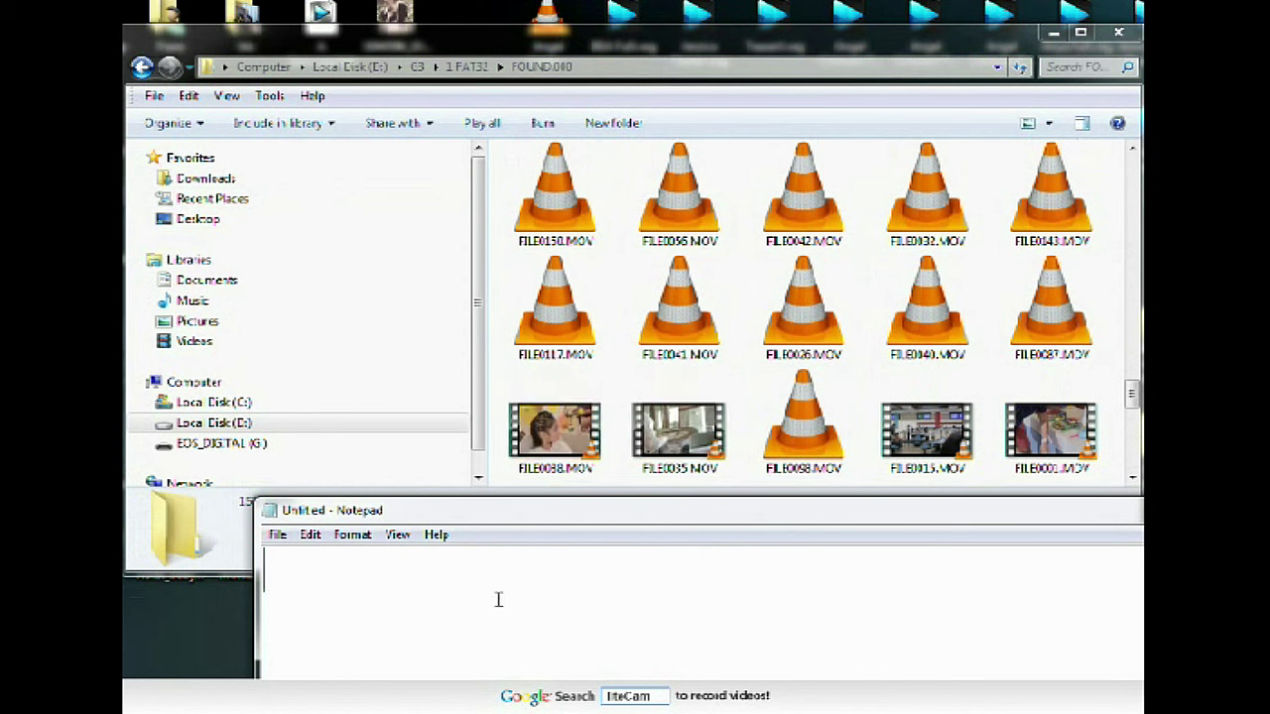
- Write "as you can see all the files are complete.. no lost or broken file fragments :)" in the empty note
{"action": "type", "text": "as you can see all"}
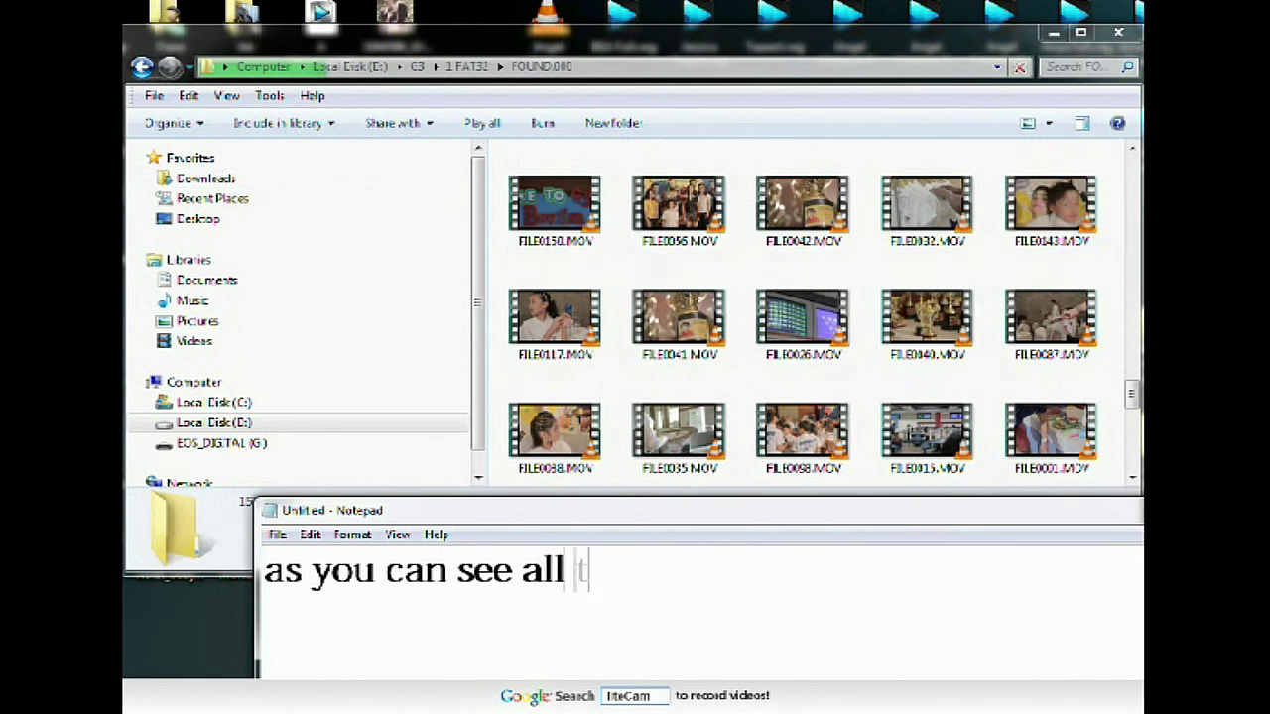
{"action": "type", "text": " the files are complete.. no"}
{"action": "key", "text": "Return"}
{"action": "type", "text": "lost or broga"}
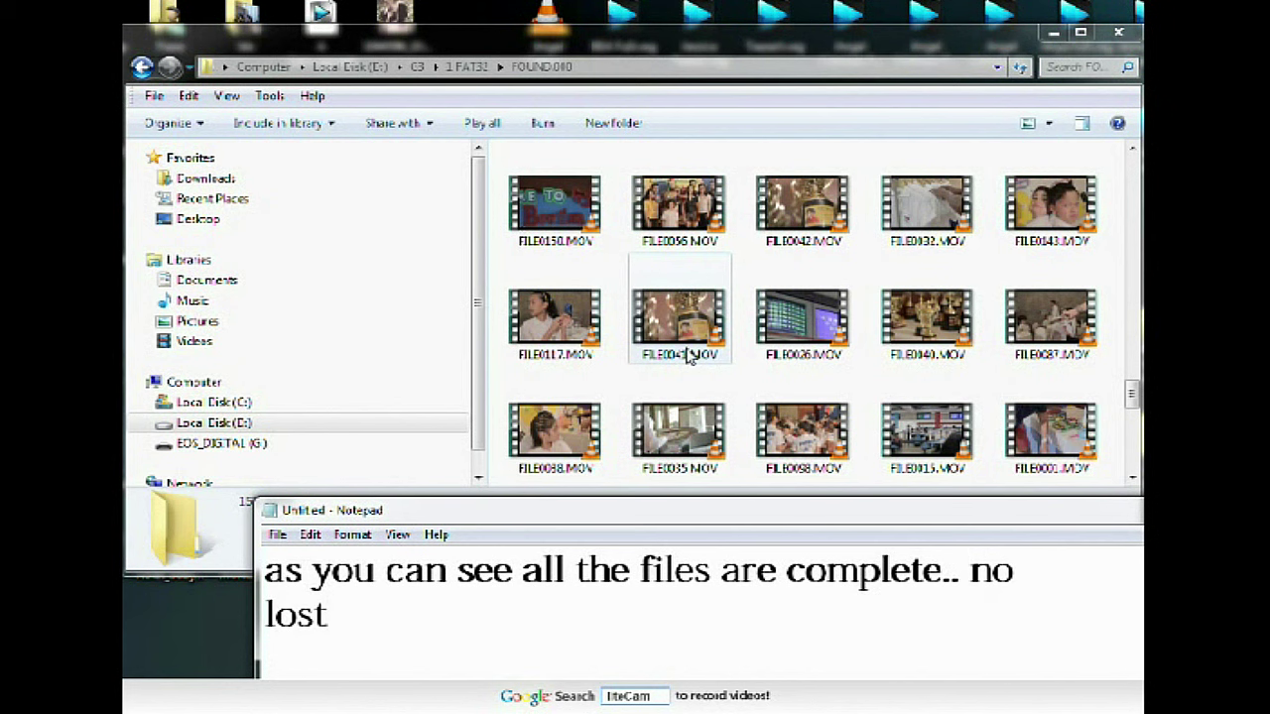
{"action": "key", "text": "BackSpace"}
{"action": "key", "text": "BackSpace"}
{"action": "type", "text": "ken file"}
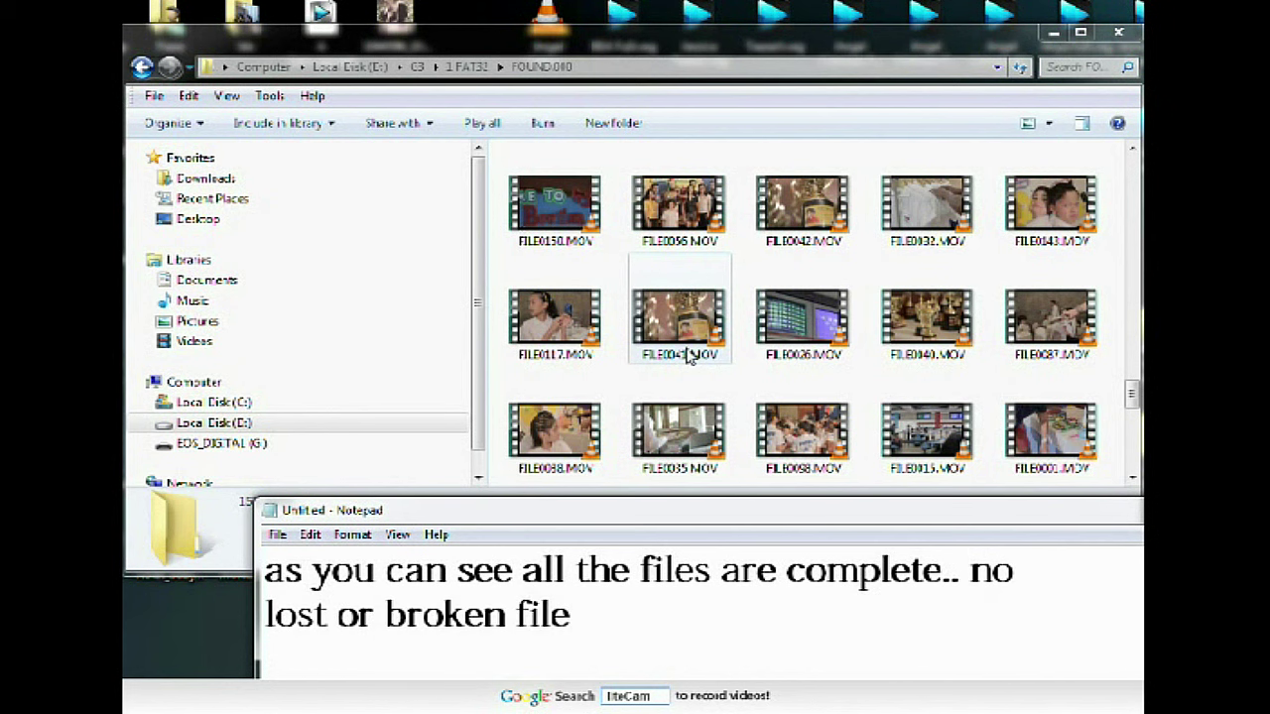
{"action": "type", "text": " fragments :)"}
- Return to the recovered files, play FILE0077.MOV in VLC and adjust its playback volume
{"action": "key", "text": "alt+Tab"}
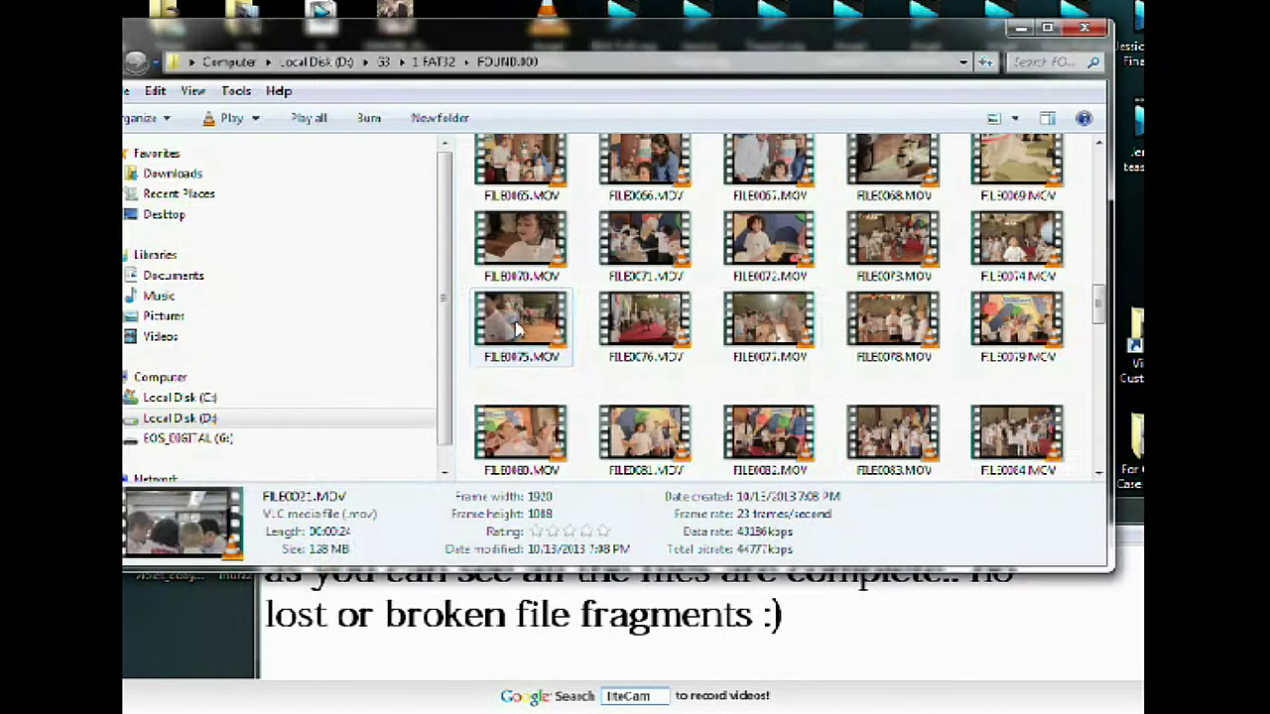
{"action": "left_click", "coordinate": [770, 319]}
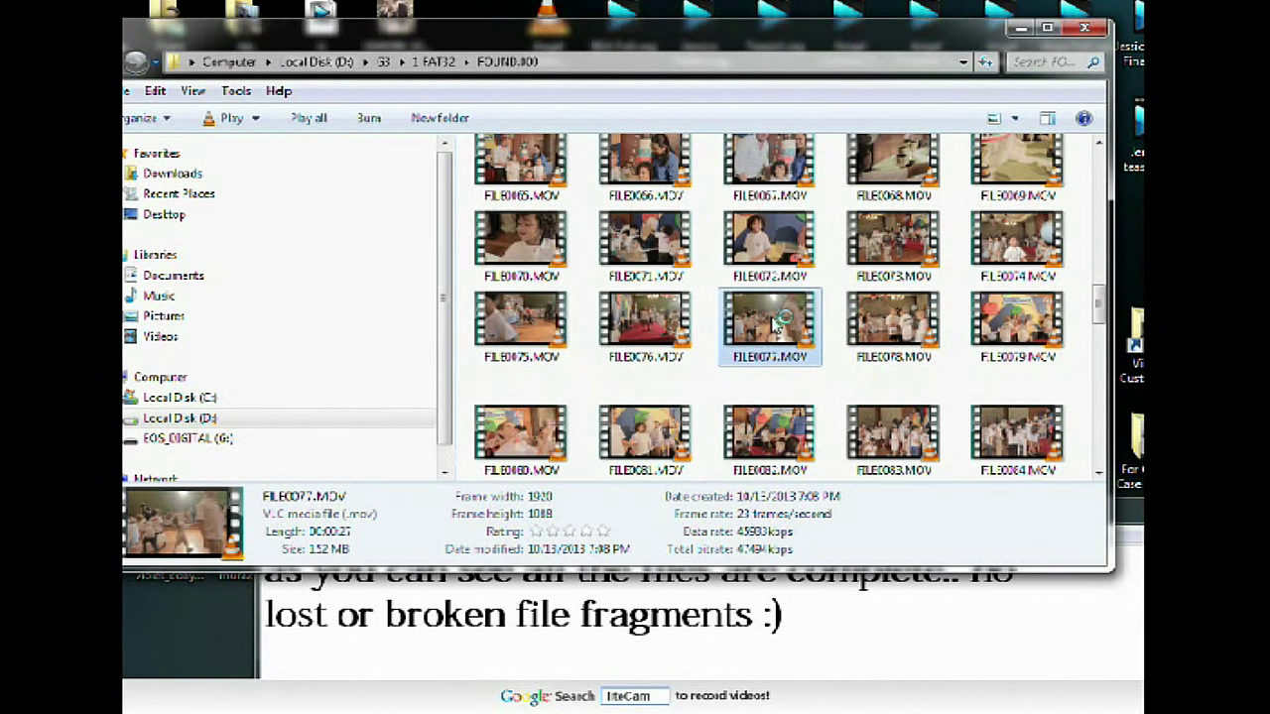
{"action": "double_click", "coordinate": [787, 303]}
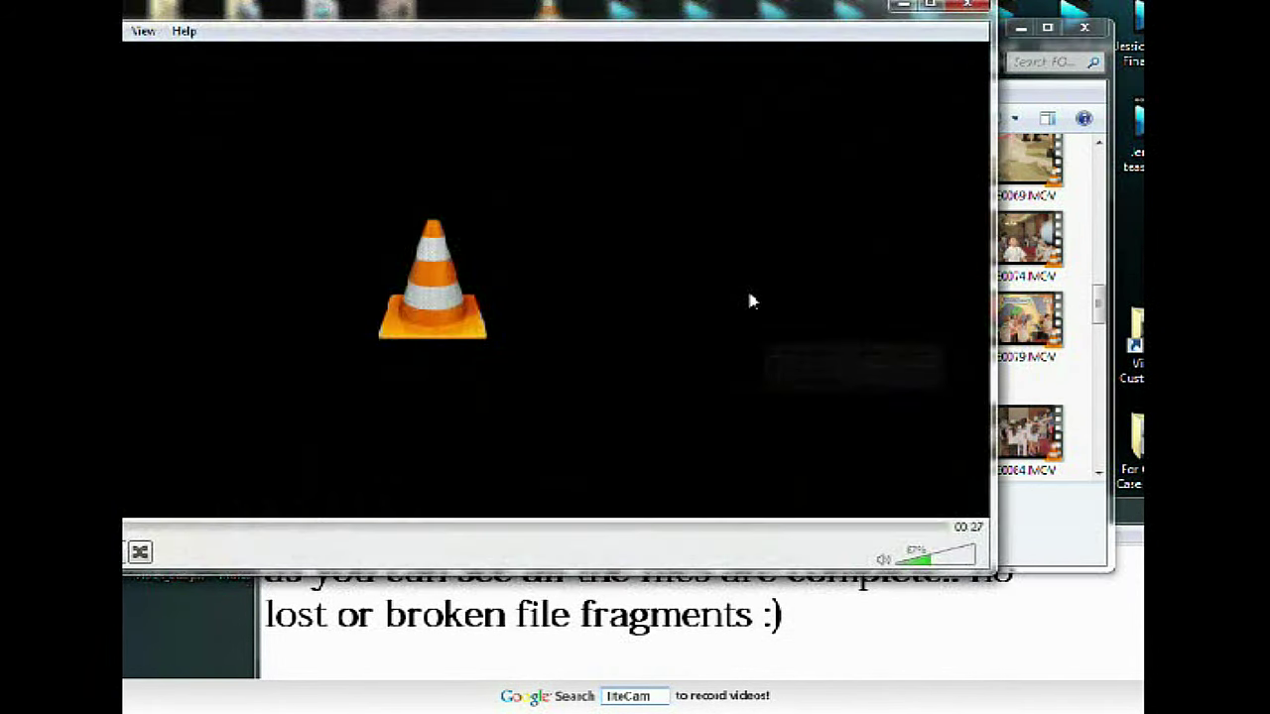
{"action": "scroll", "coordinate": [747, 287], "scroll_direction": "down", "scroll_amount": 6}
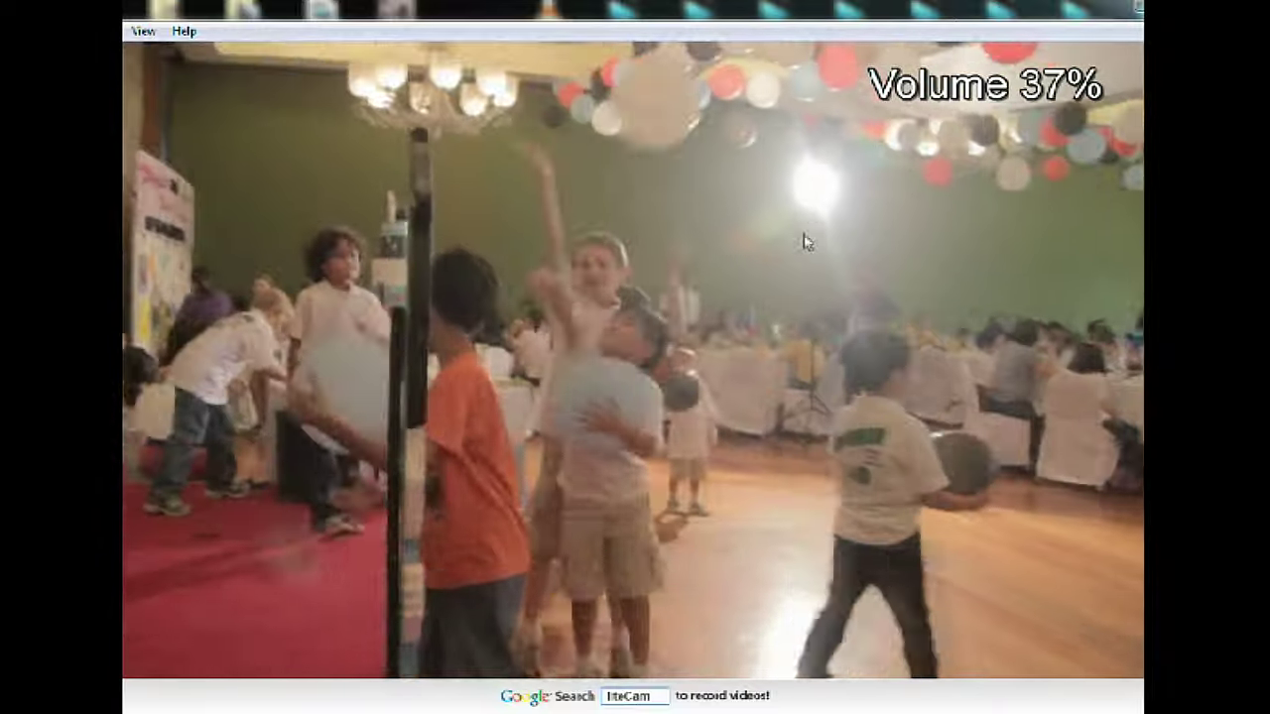
{"action": "scroll", "coordinate": [799, 294], "scroll_direction": "up", "scroll_amount": 3}
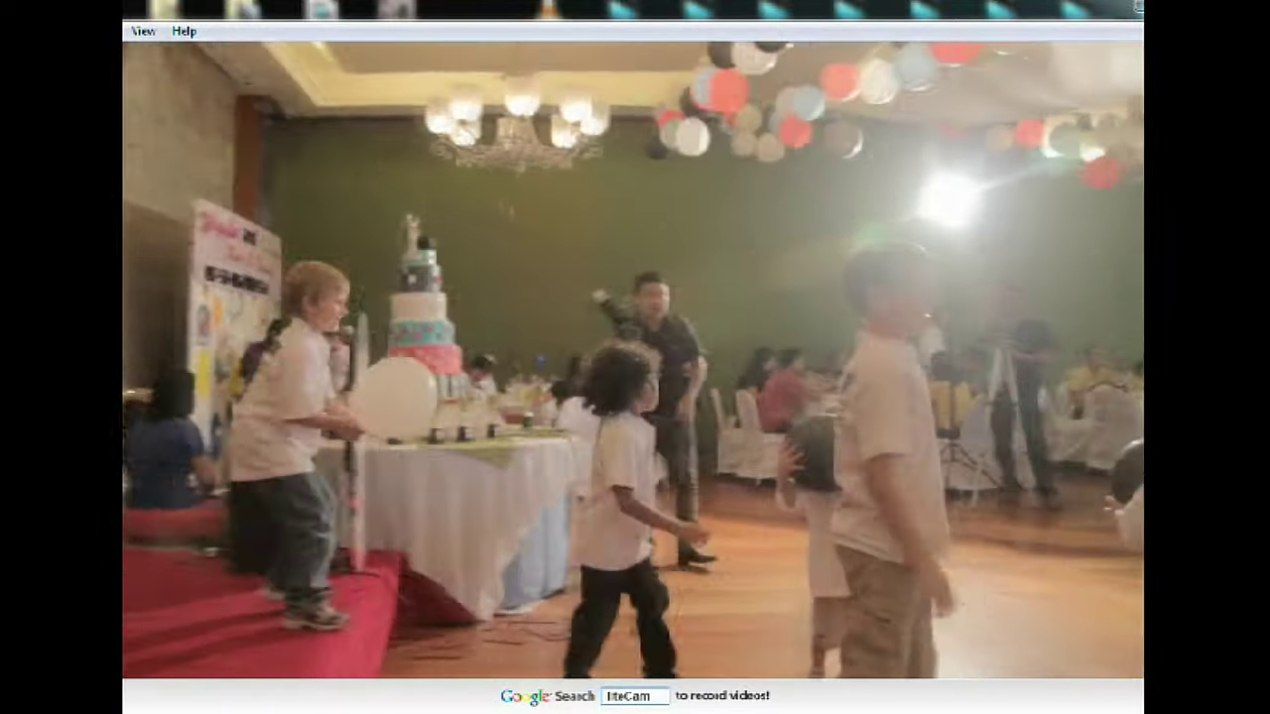